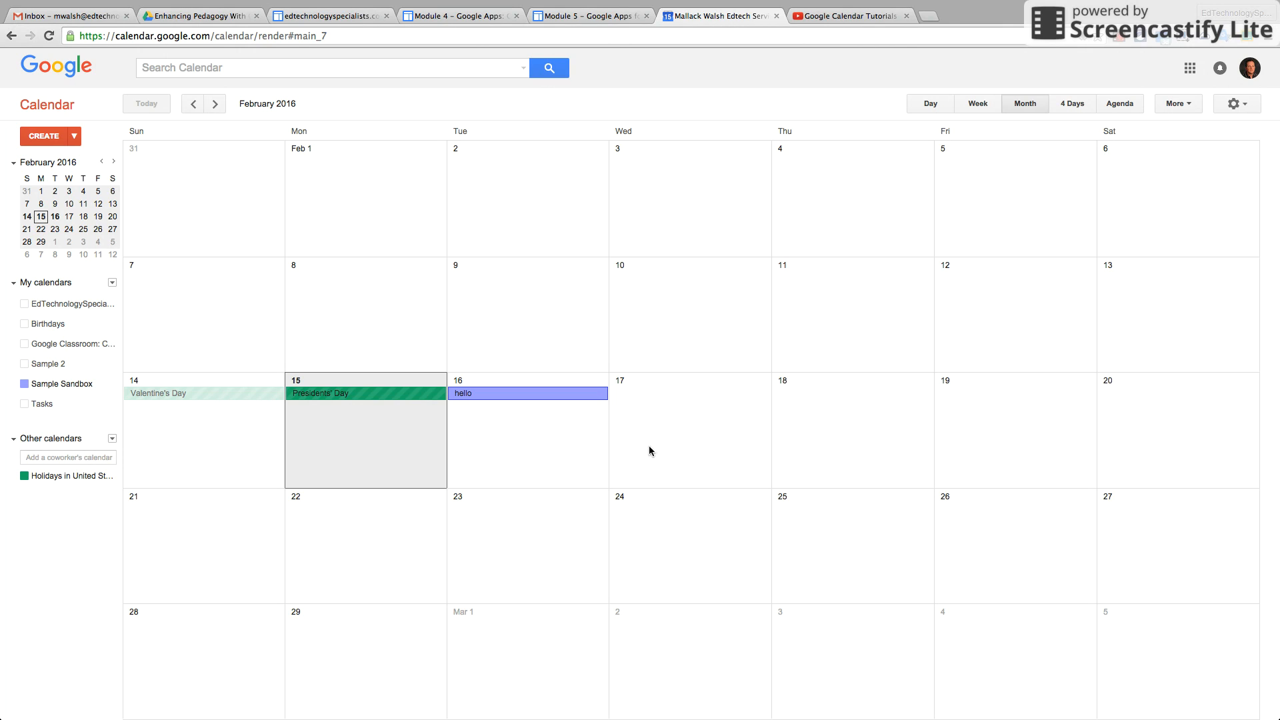
pyautogui.click(668, 432)
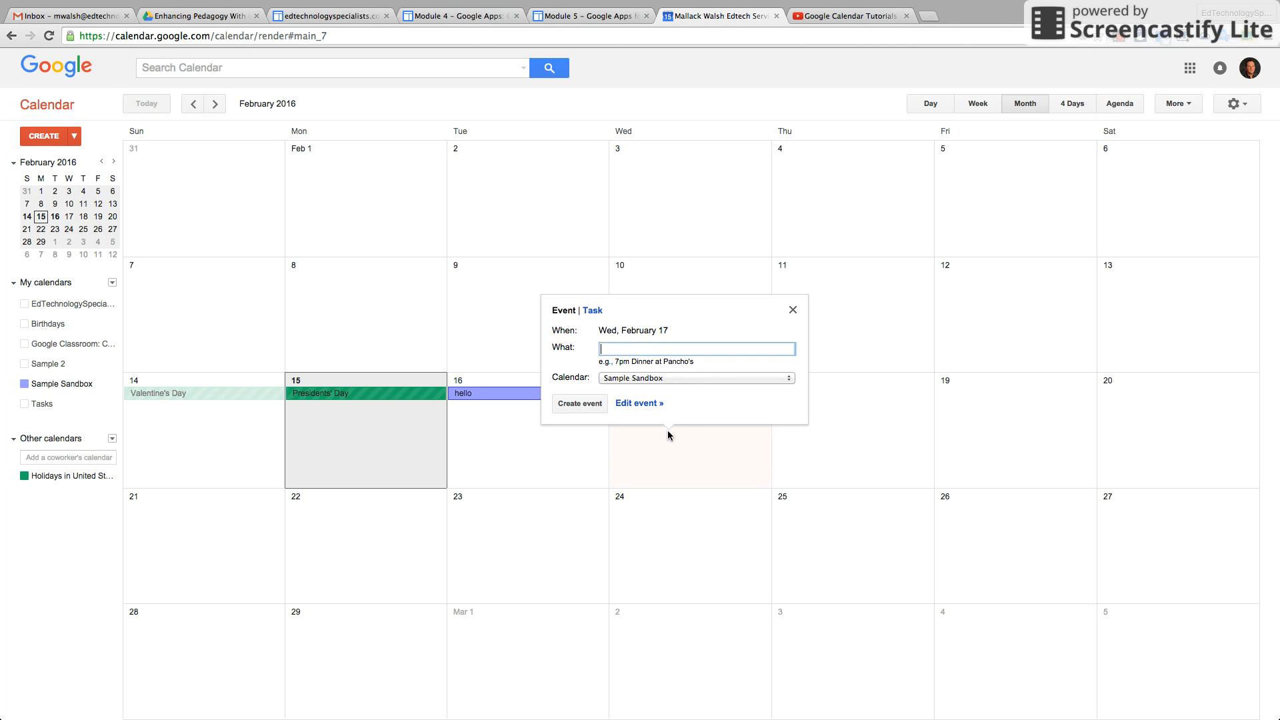
pyautogui.click(792, 310)
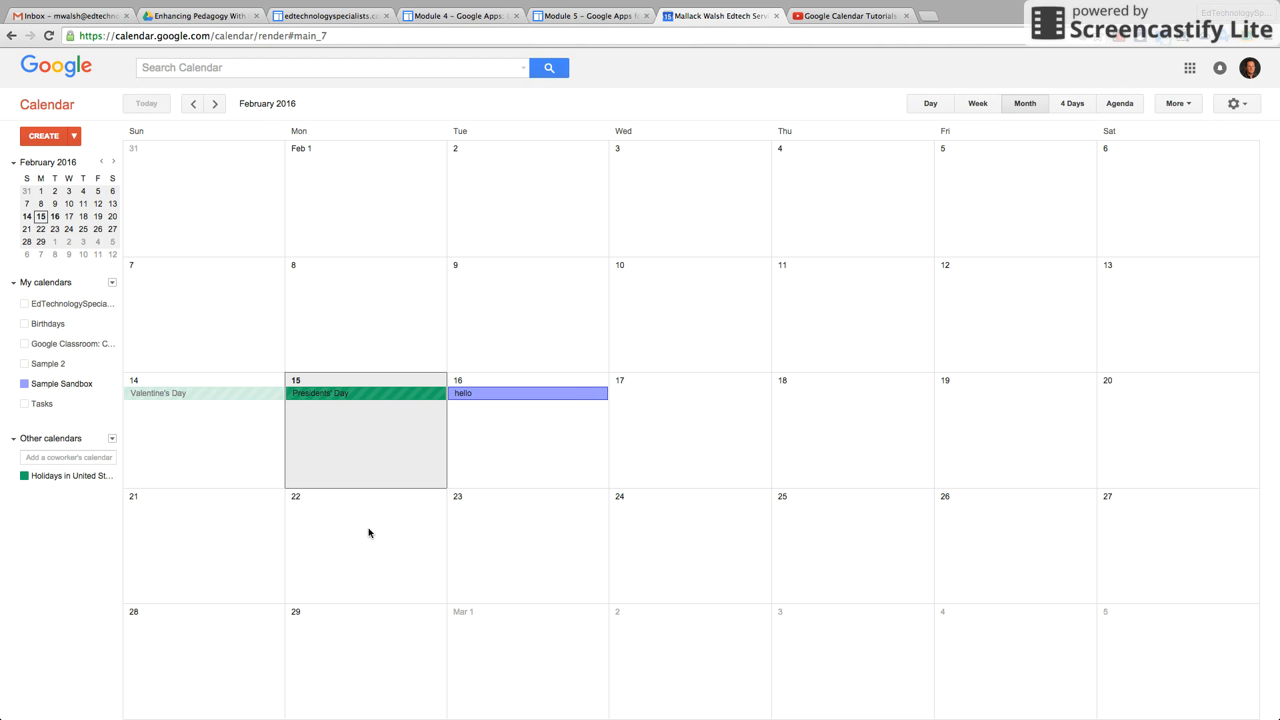
pyautogui.moveTo(360, 529); pyautogui.dragTo(987, 563)
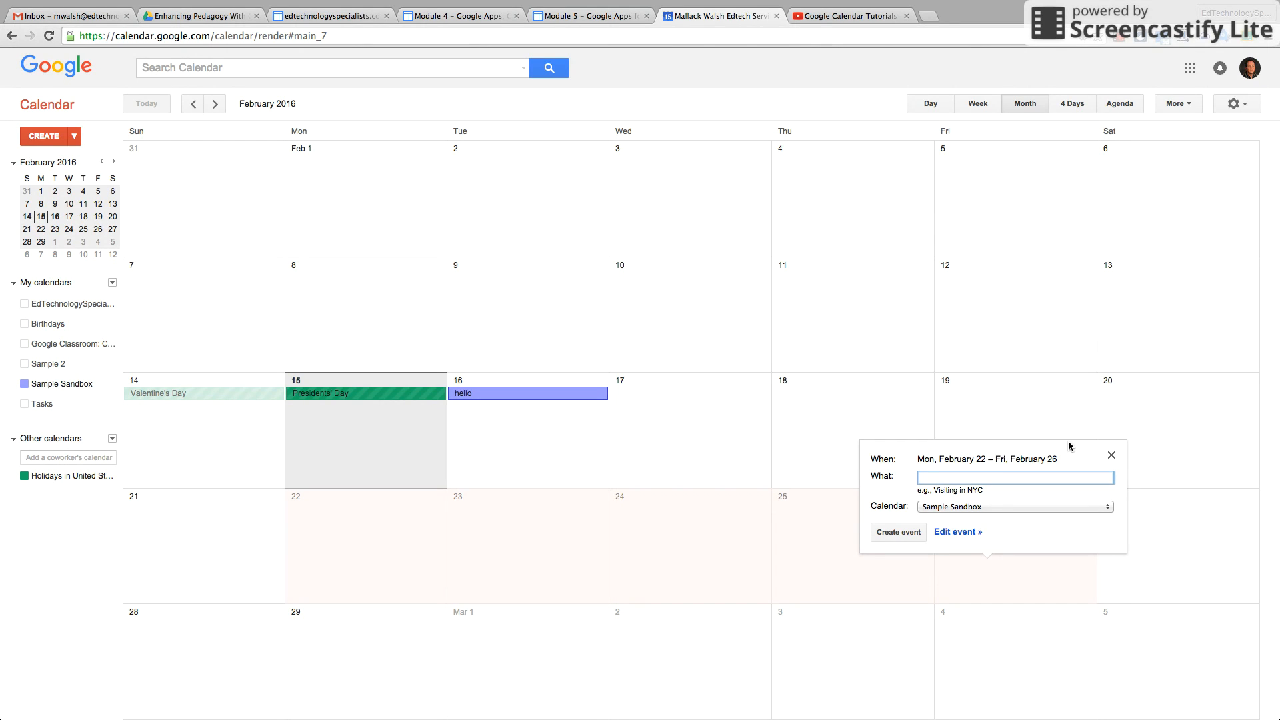
pyautogui.click(1111, 455)
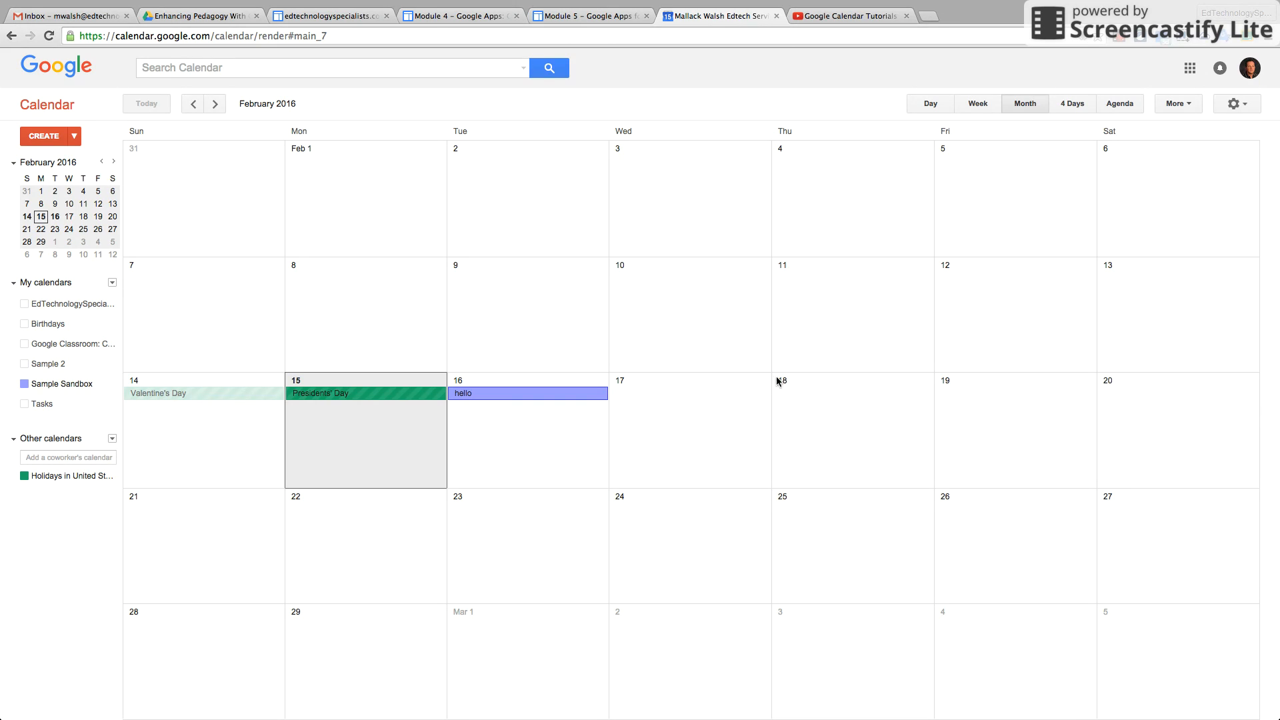
# Step: Start a detailed event on Wednesday, February 17 in the Sample Sandbox calendar and title it "Lunch"
pyautogui.click(720, 395)
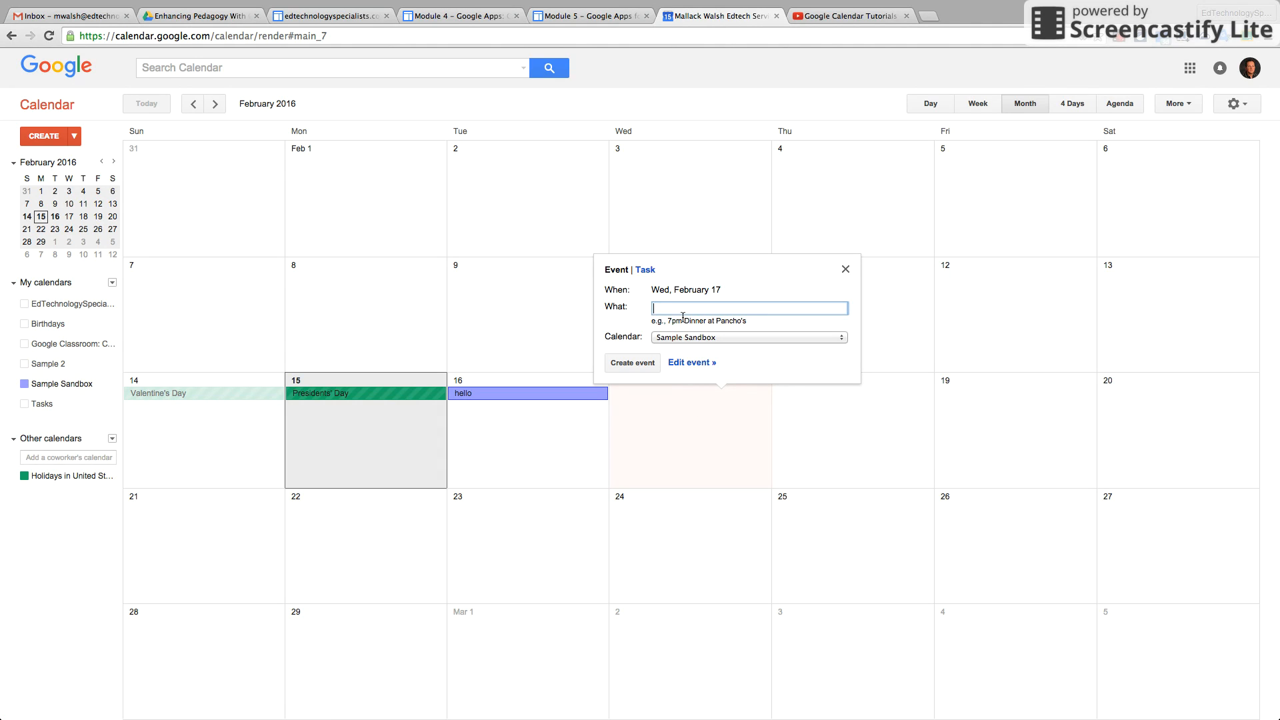
pyautogui.click(842, 338)
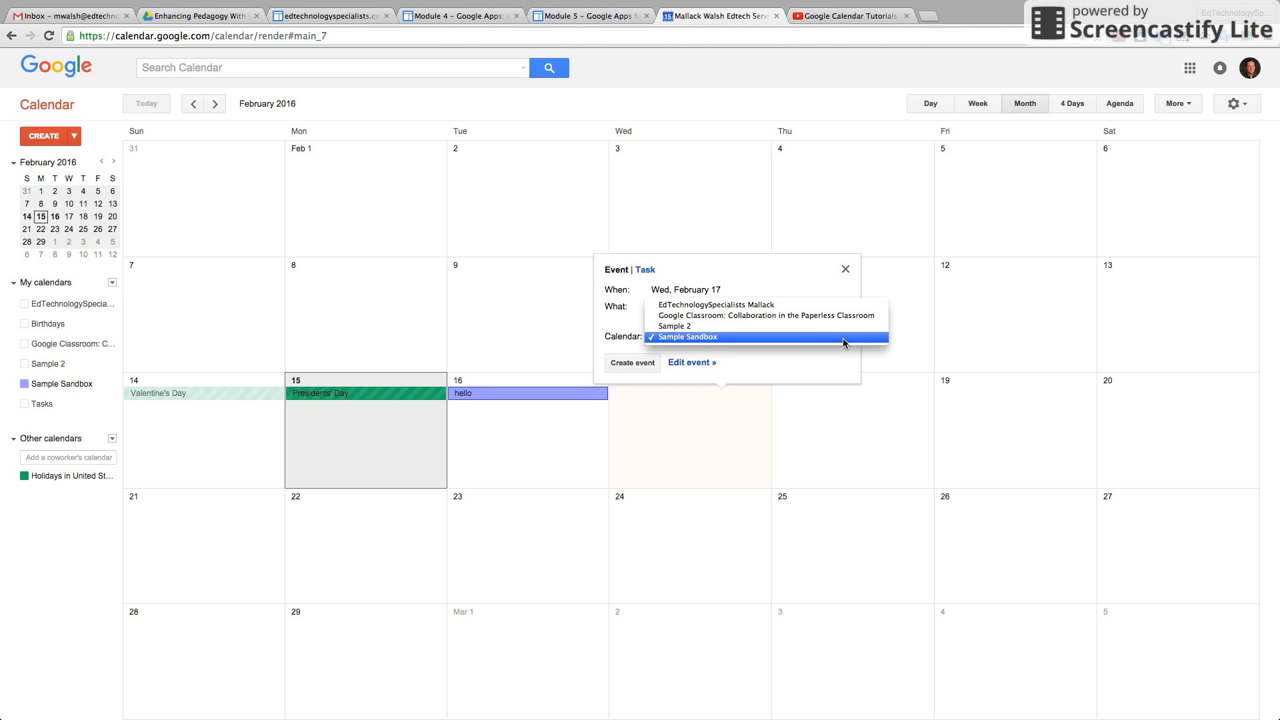
pyautogui.click(777, 337)
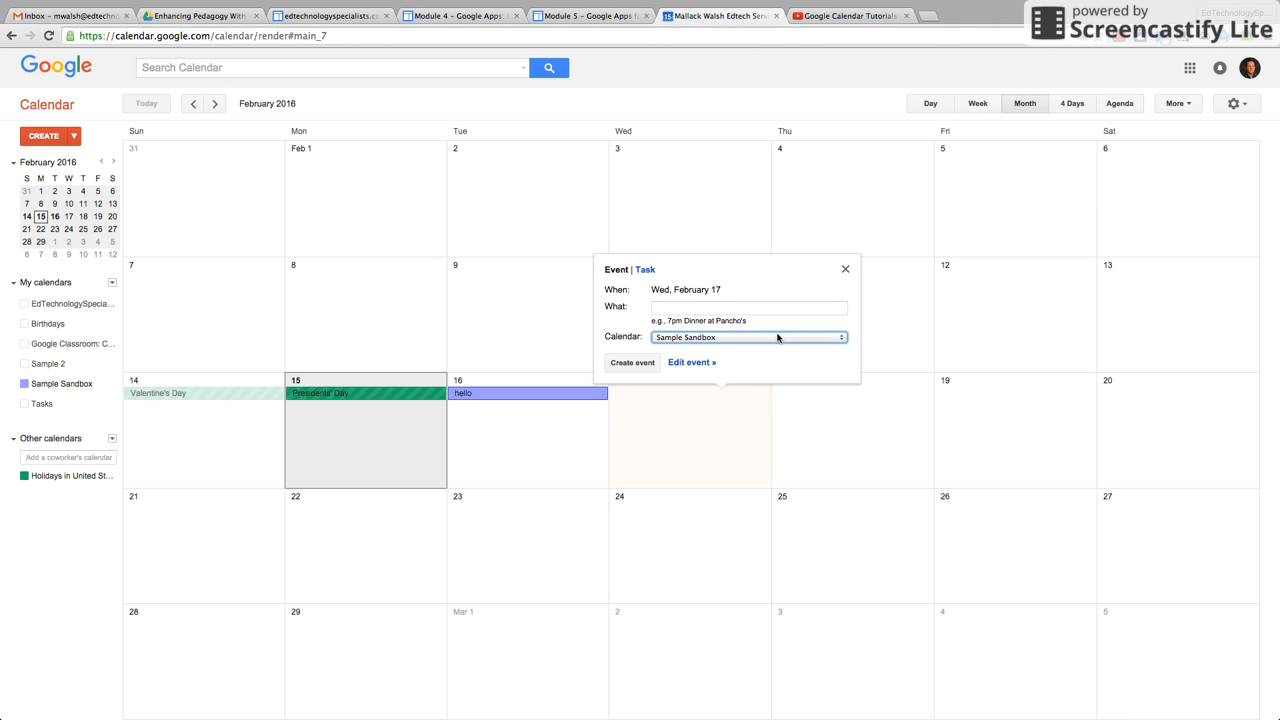
pyautogui.click(689, 363)
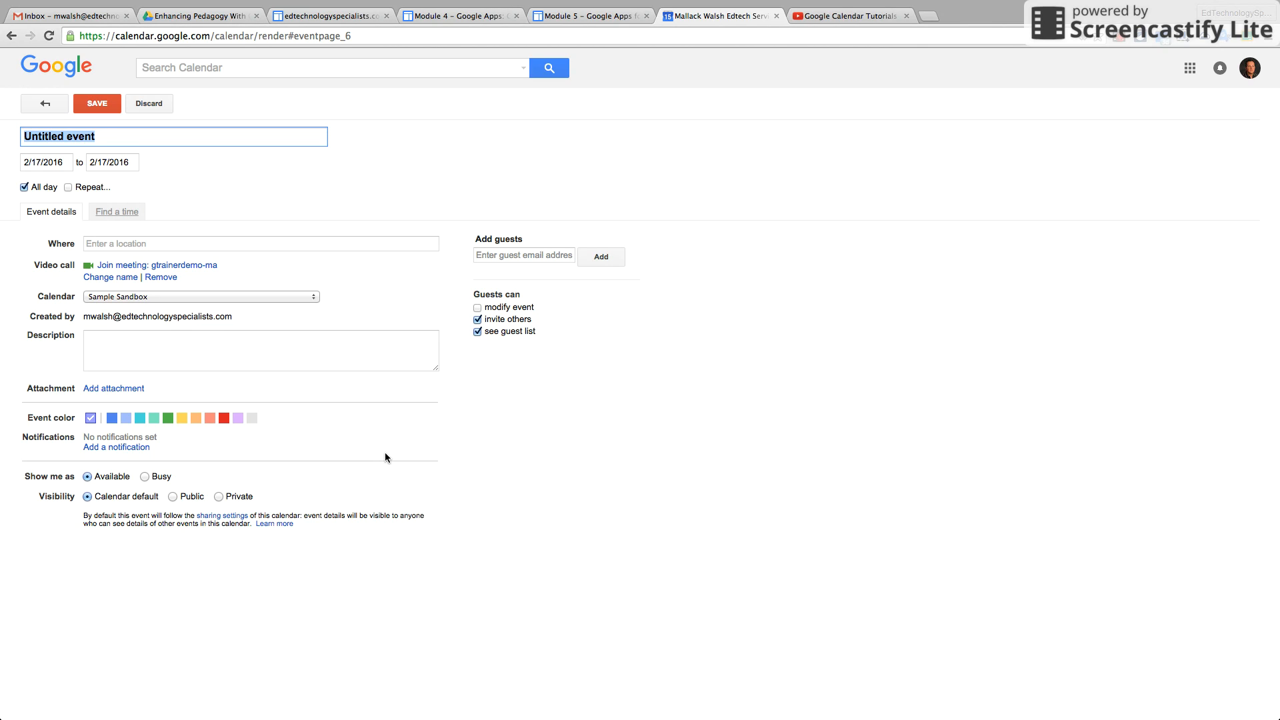
pyautogui.write('Lunch')
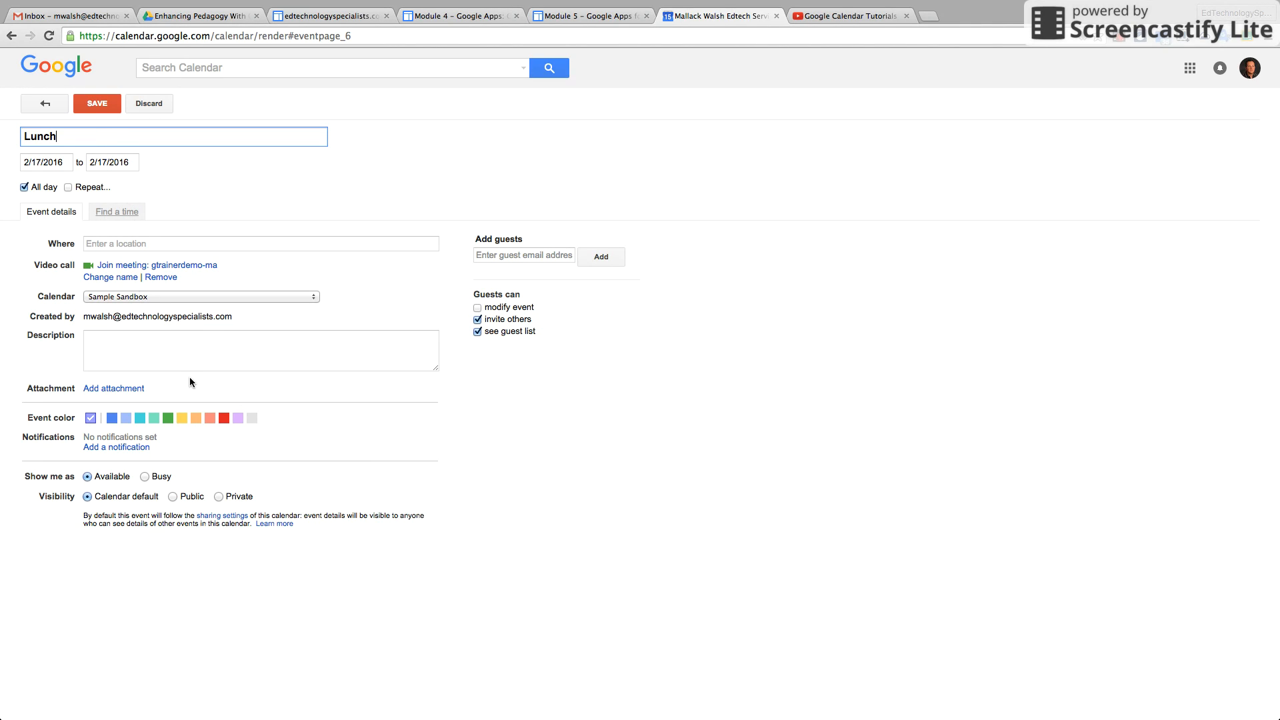
# Step: Turn off the all-day option for the Lunch event and schedule it from 1:00pm to 2:30pm
pyautogui.click(25, 188)
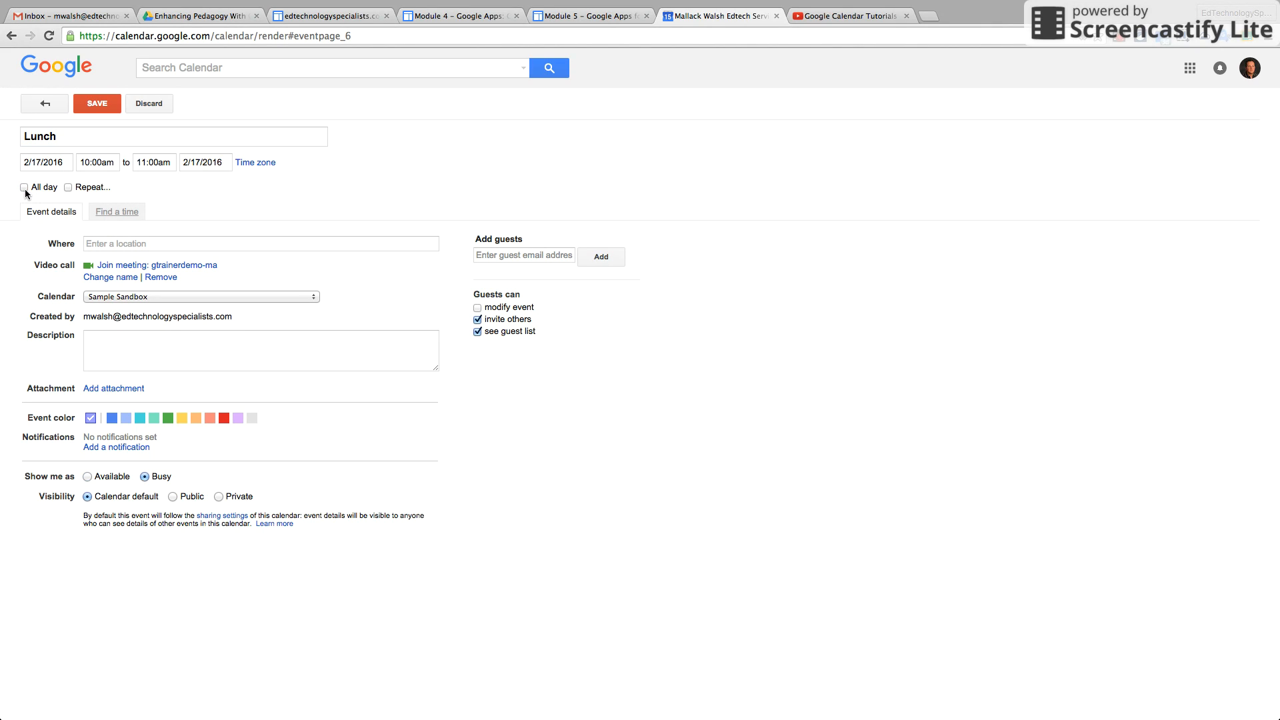
pyautogui.click(98, 162)
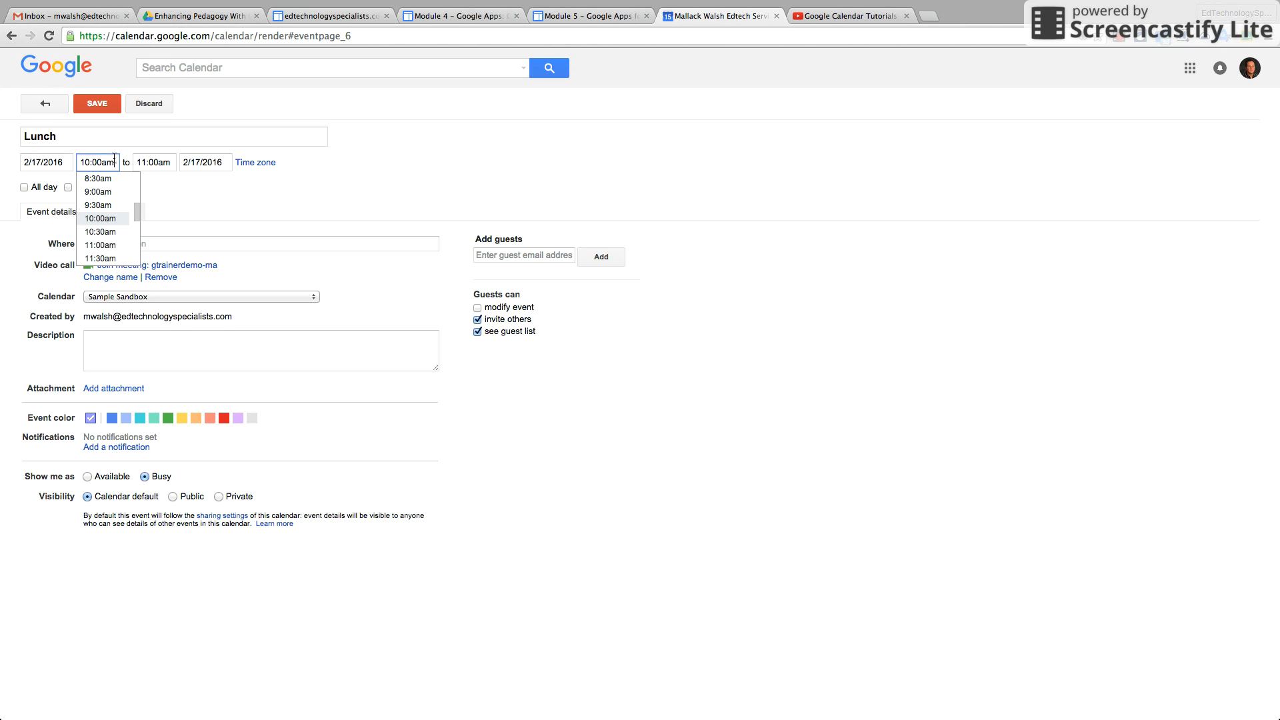
pyautogui.scroll(-2, 105, 245)
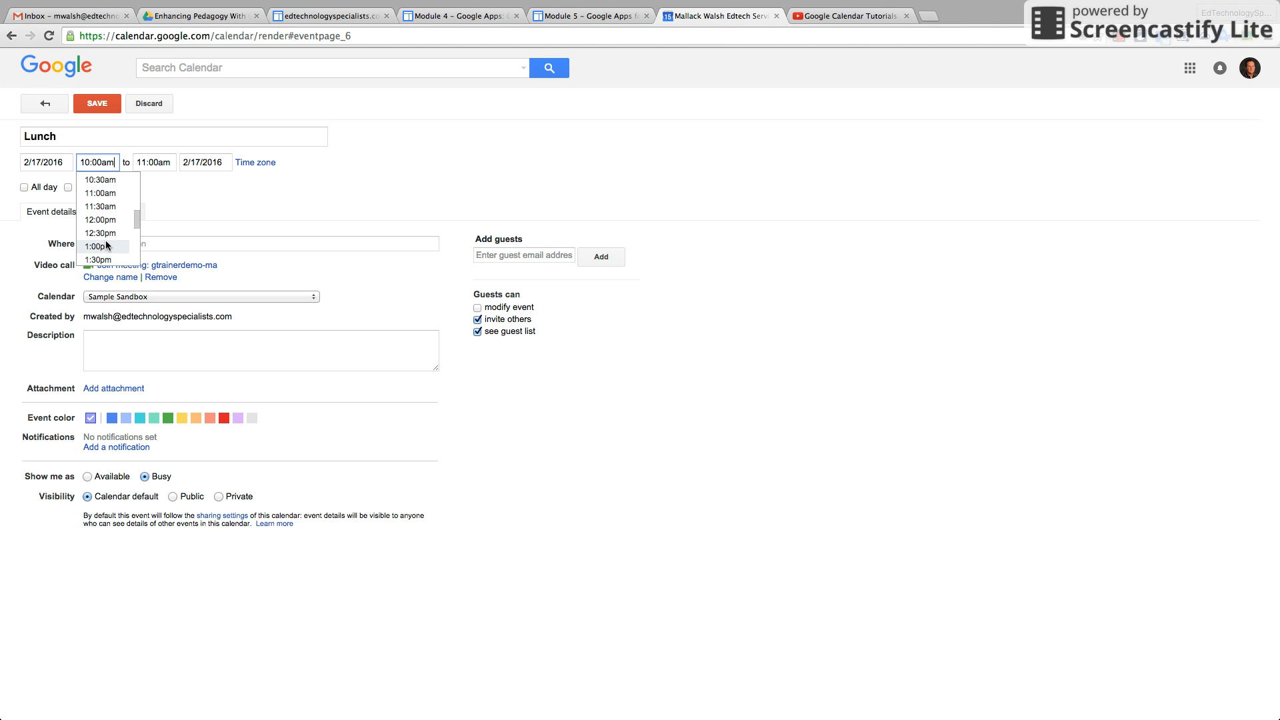
pyautogui.click(113, 246)
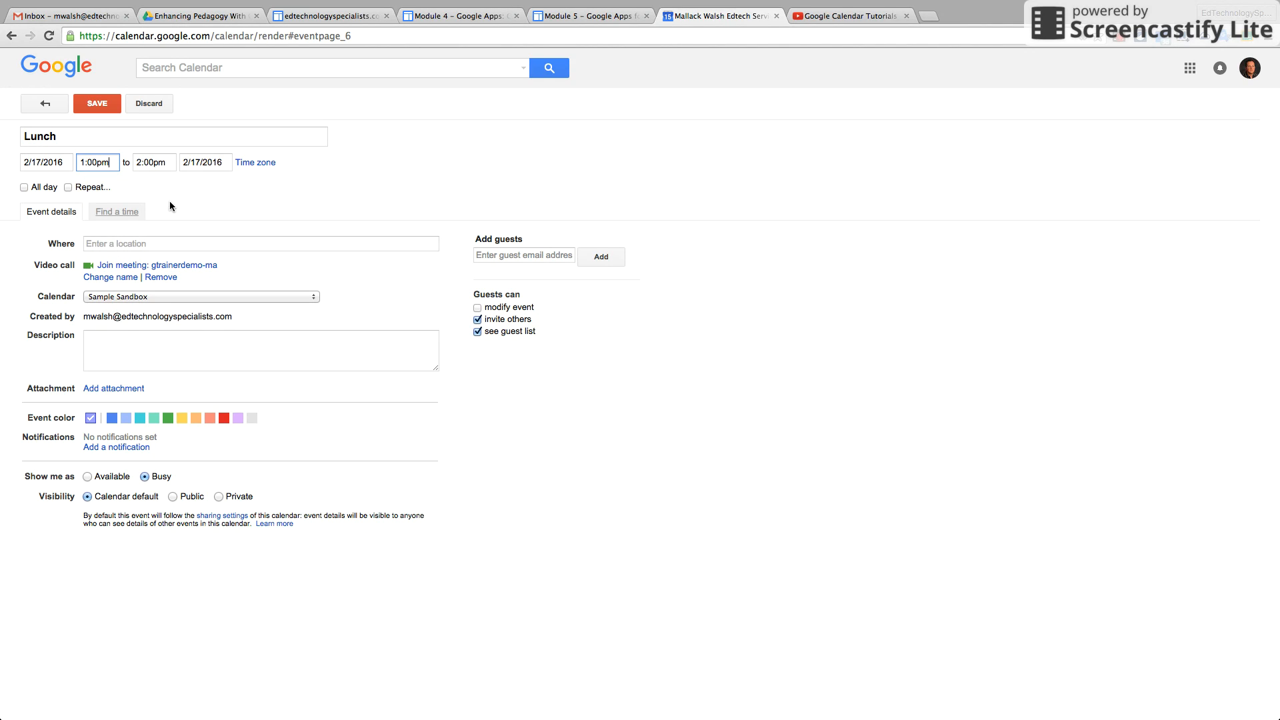
pyautogui.click(159, 164)
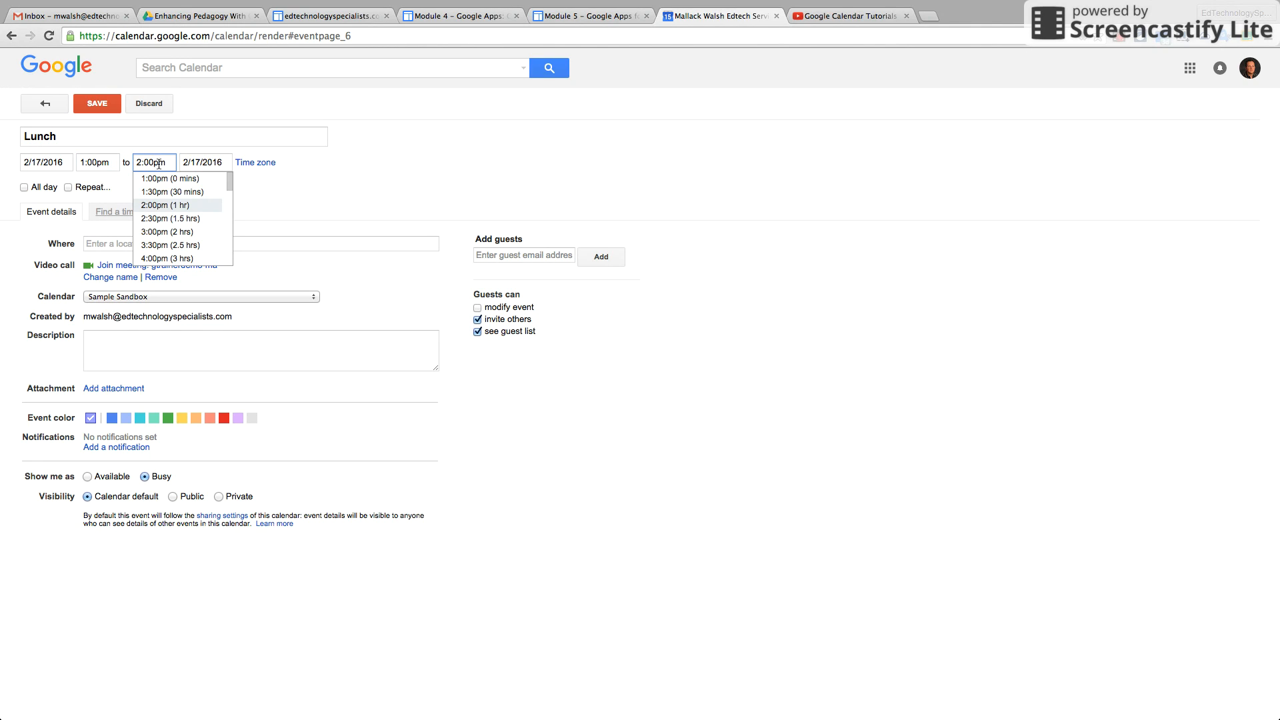
pyautogui.click(164, 216)
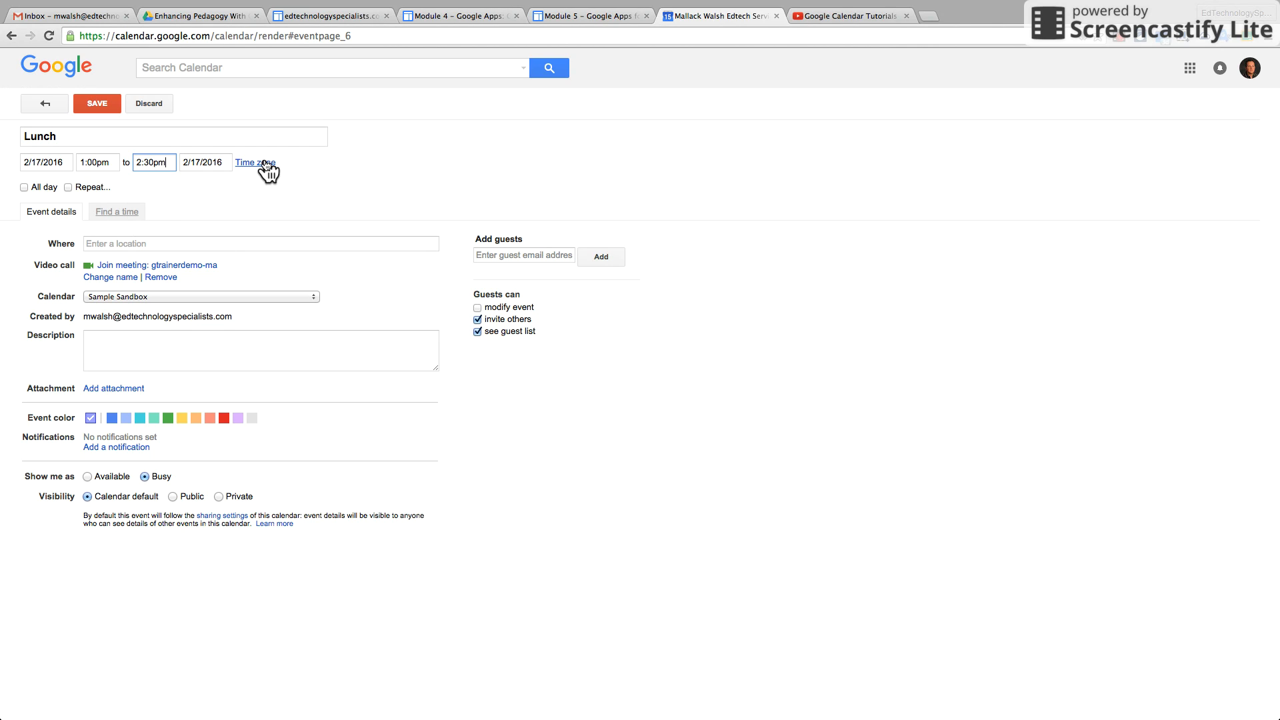
# Step: Set the Lunch event to repeat weekly on Wednesday, ending on 6/1/2016
pyautogui.click(68, 188)
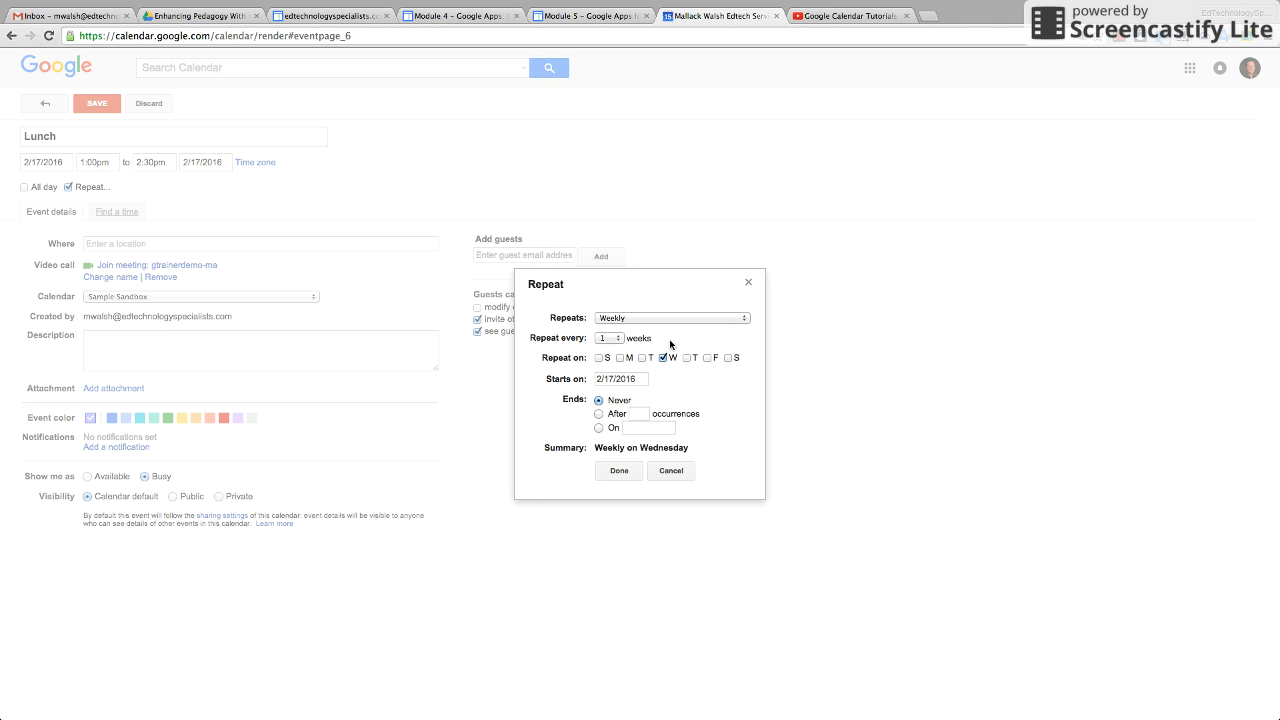
pyautogui.click(738, 319)
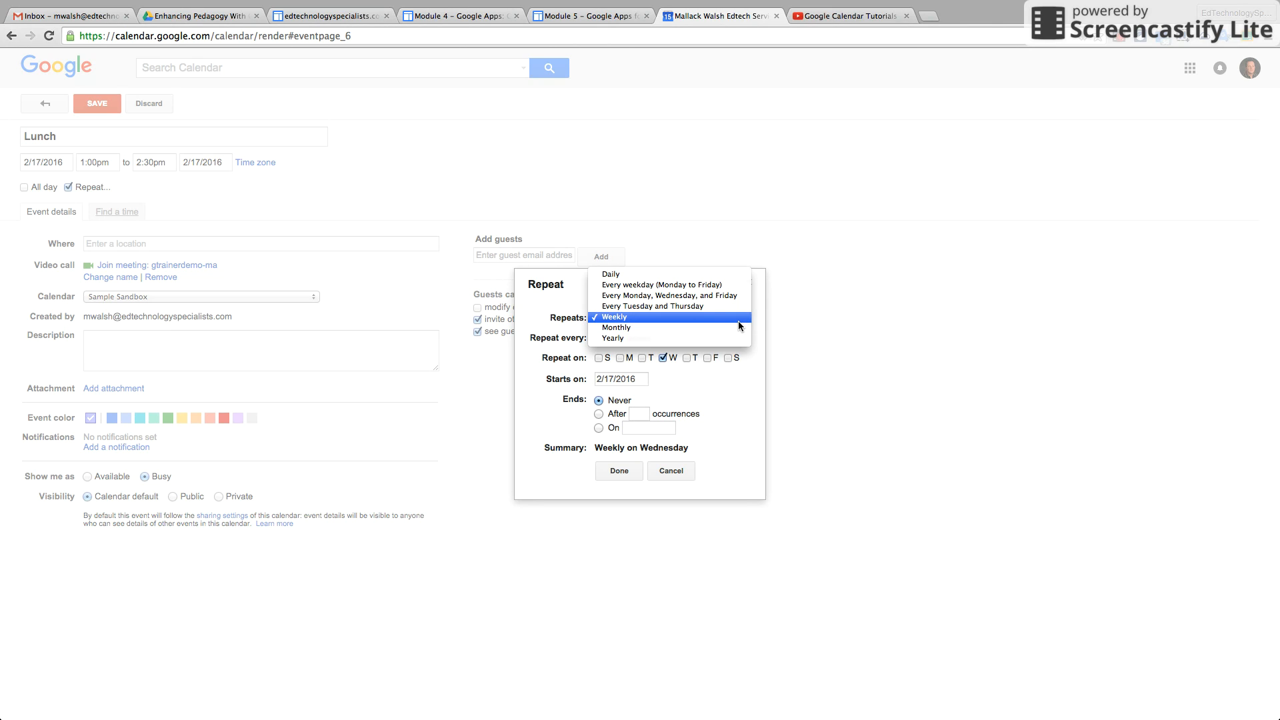
pyautogui.click(626, 317)
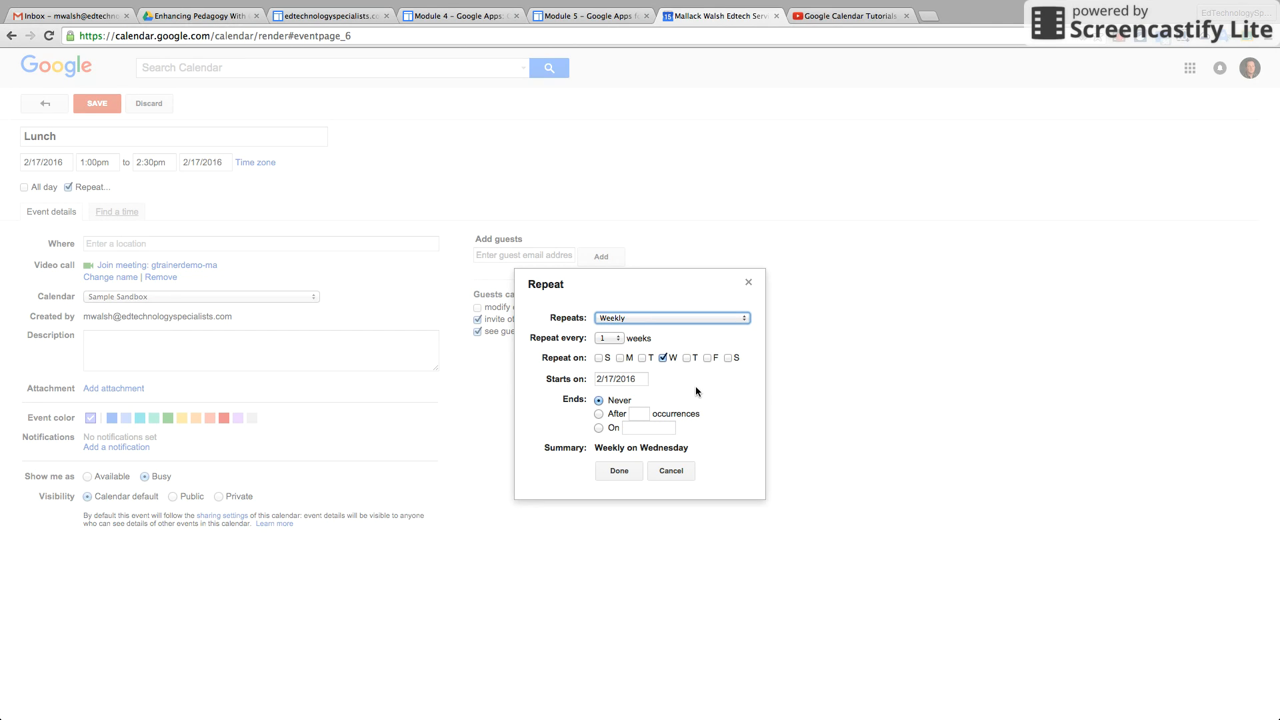
pyautogui.click(598, 428)
pyautogui.click(654, 430)
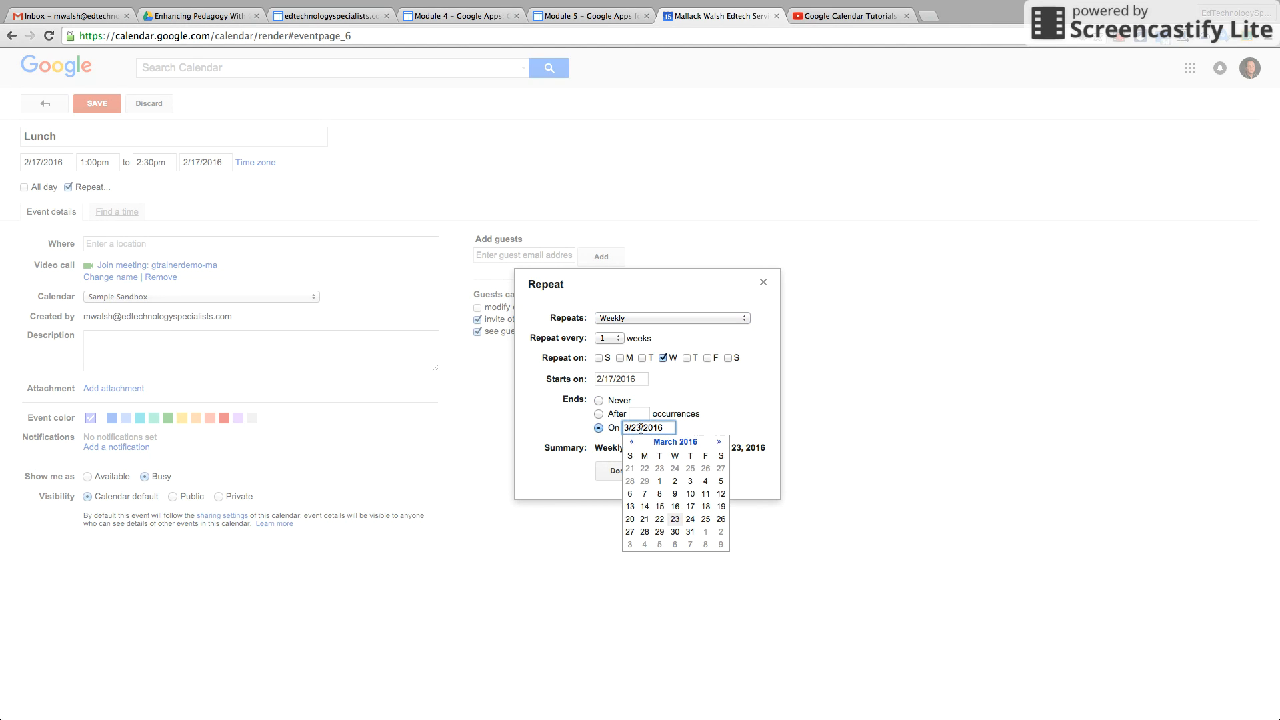
pyautogui.click(718, 441)
pyautogui.click(718, 442)
pyautogui.click(718, 441)
pyautogui.click(719, 442)
pyautogui.click(633, 442)
pyautogui.click(675, 480)
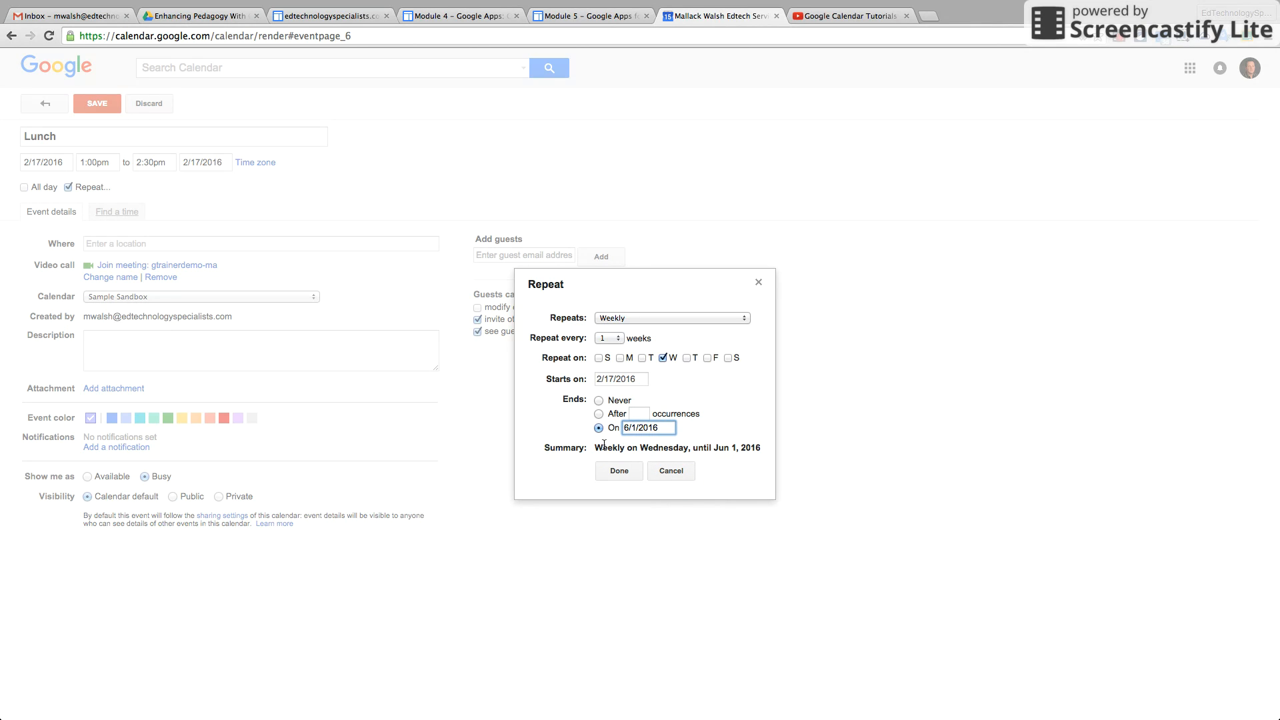
# Step: Change the recurrence to every 2 weeks ending after 35 occurrences, and remove the repetition once it is applied
pyautogui.click(741, 318)
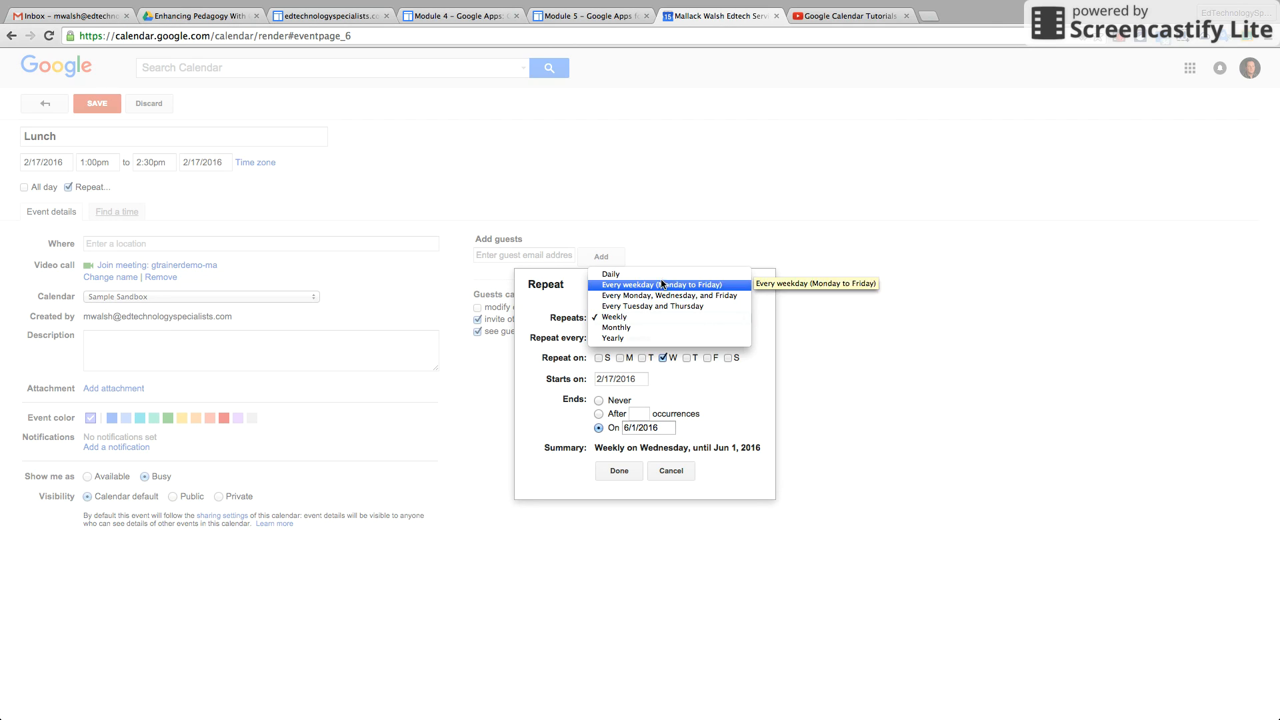
pyautogui.click(638, 318)
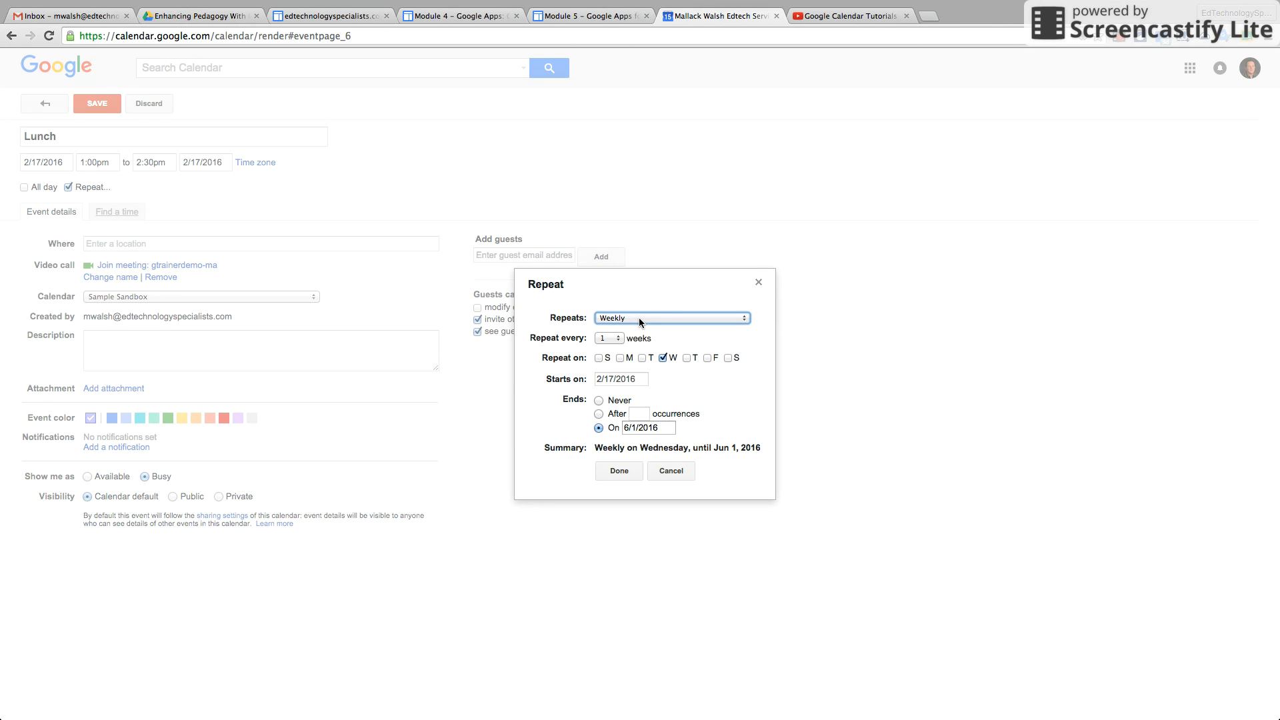
pyautogui.click(619, 337)
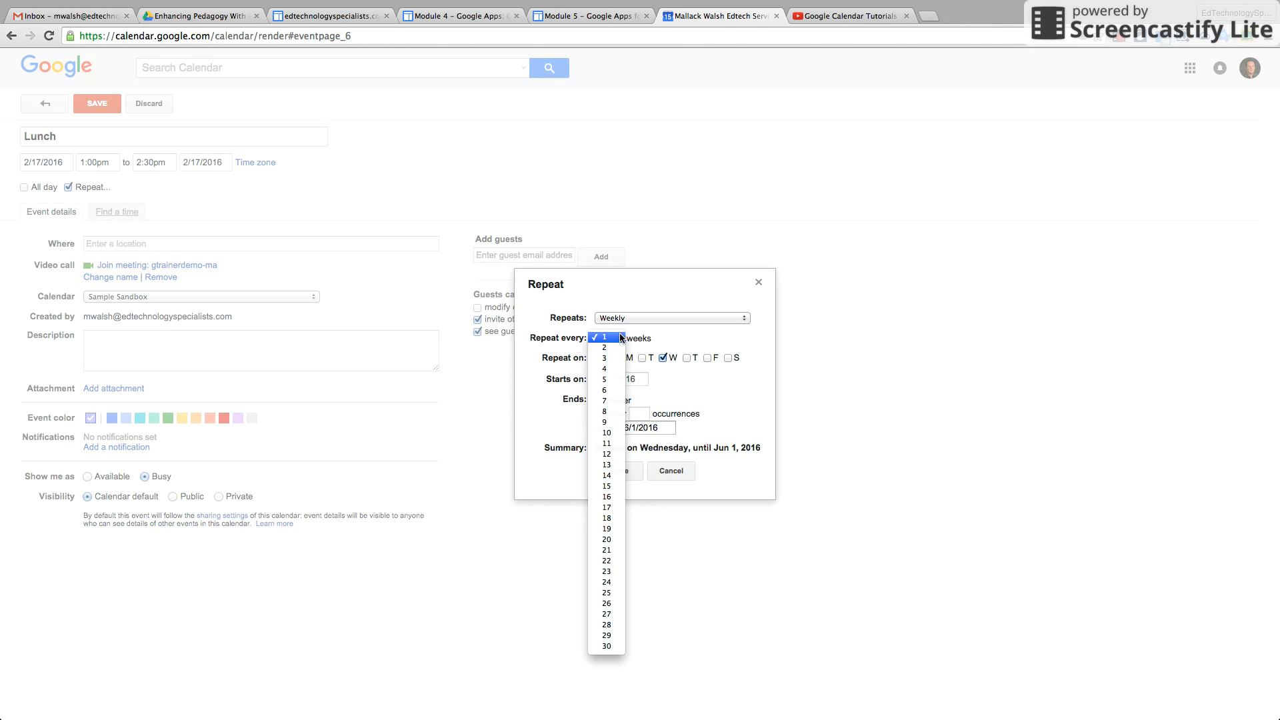
pyautogui.click(607, 347)
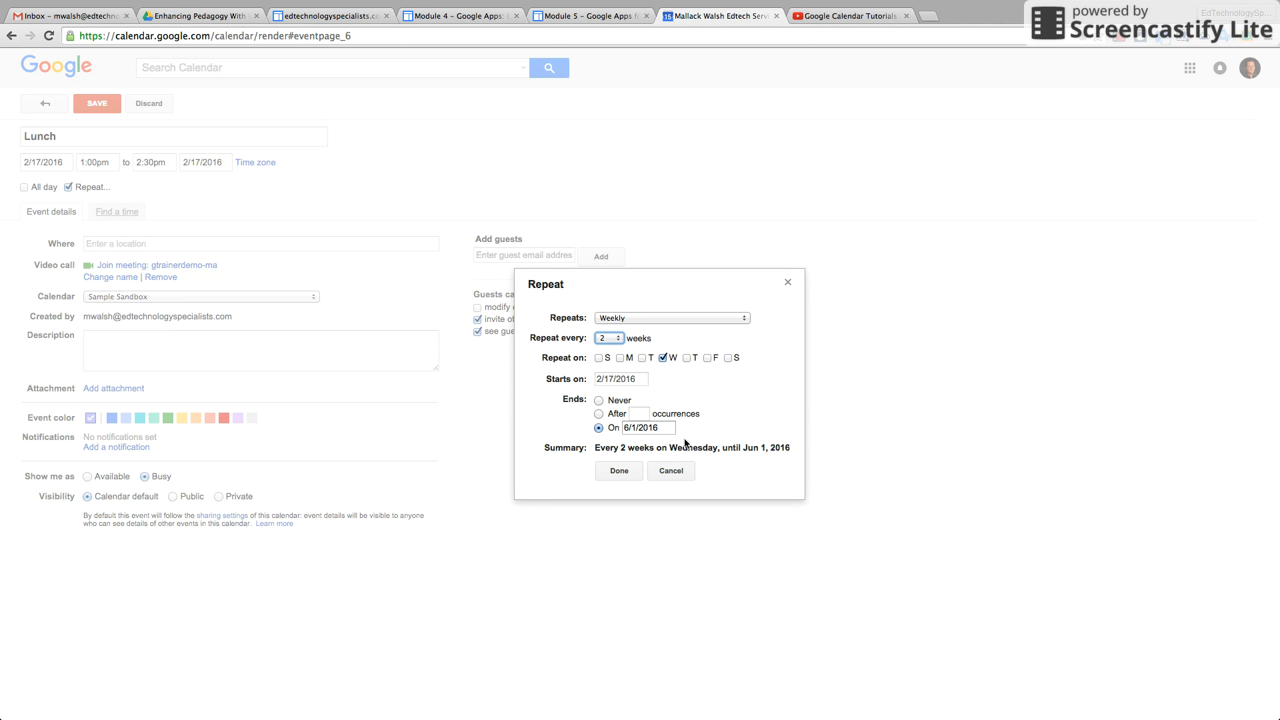
pyautogui.click(599, 414)
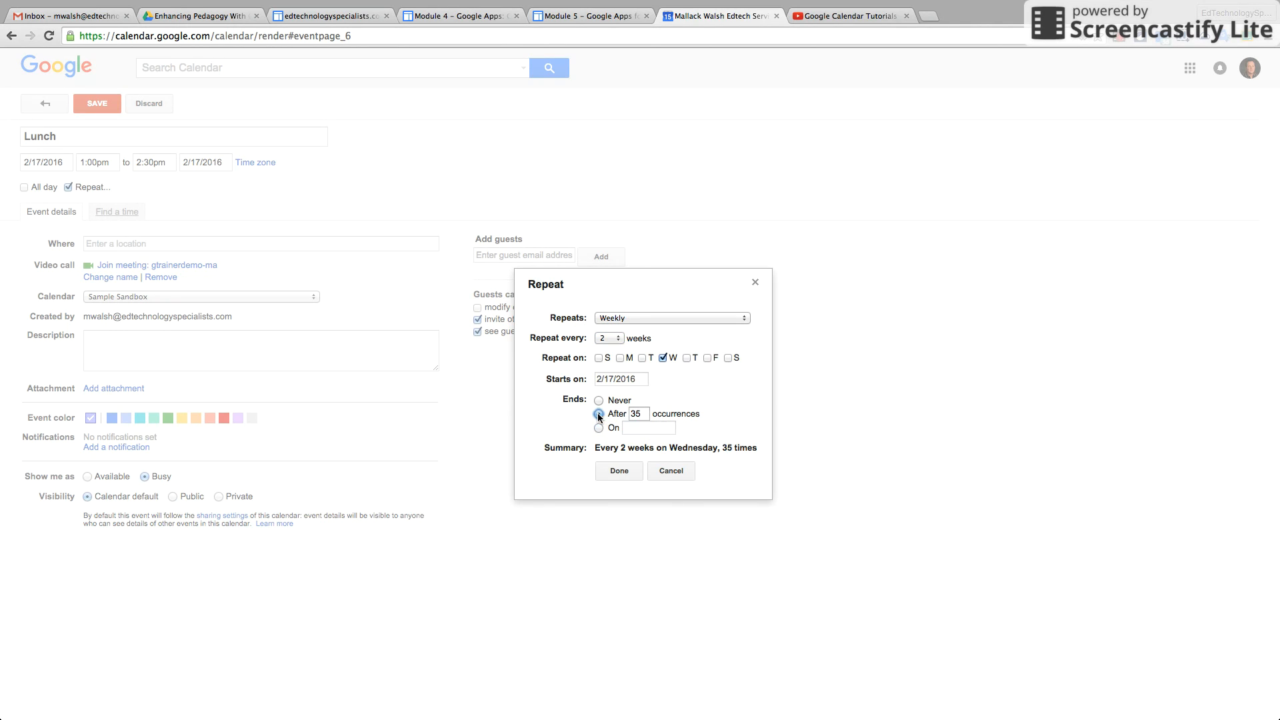
pyautogui.doubleClick(635, 414)
pyautogui.write('11')
pyautogui.click(634, 471)
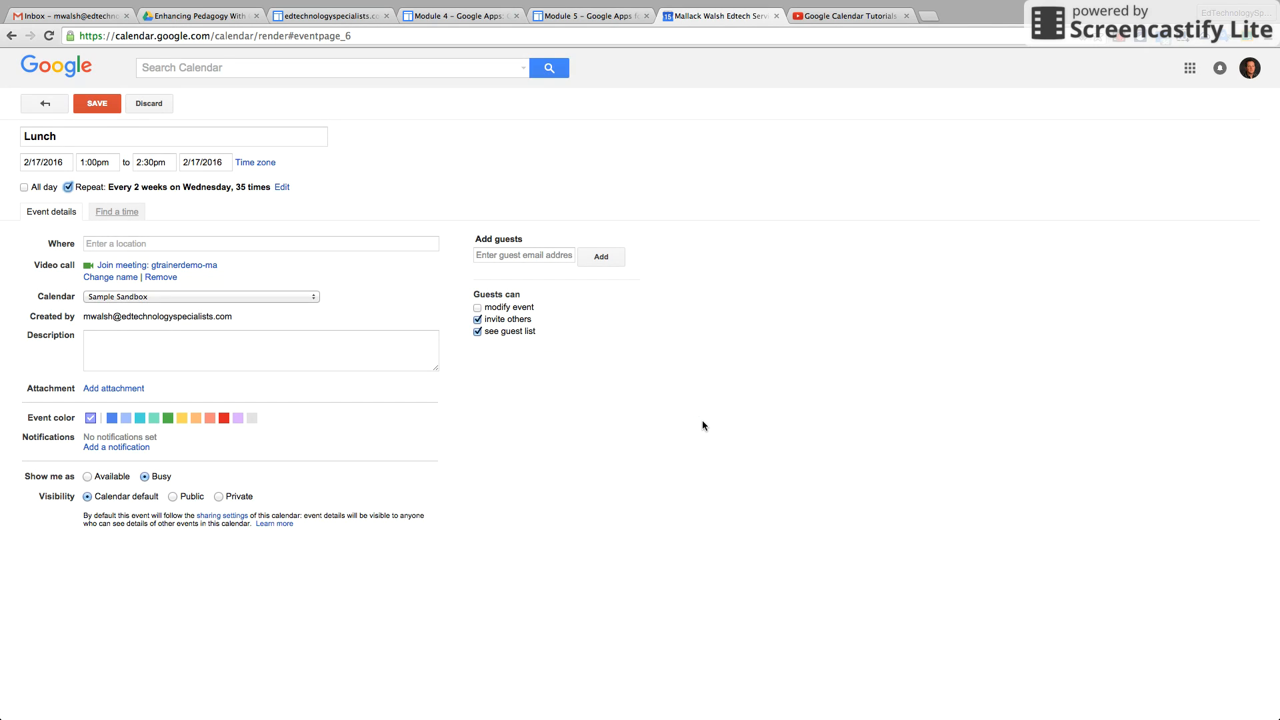
pyautogui.click(68, 187)
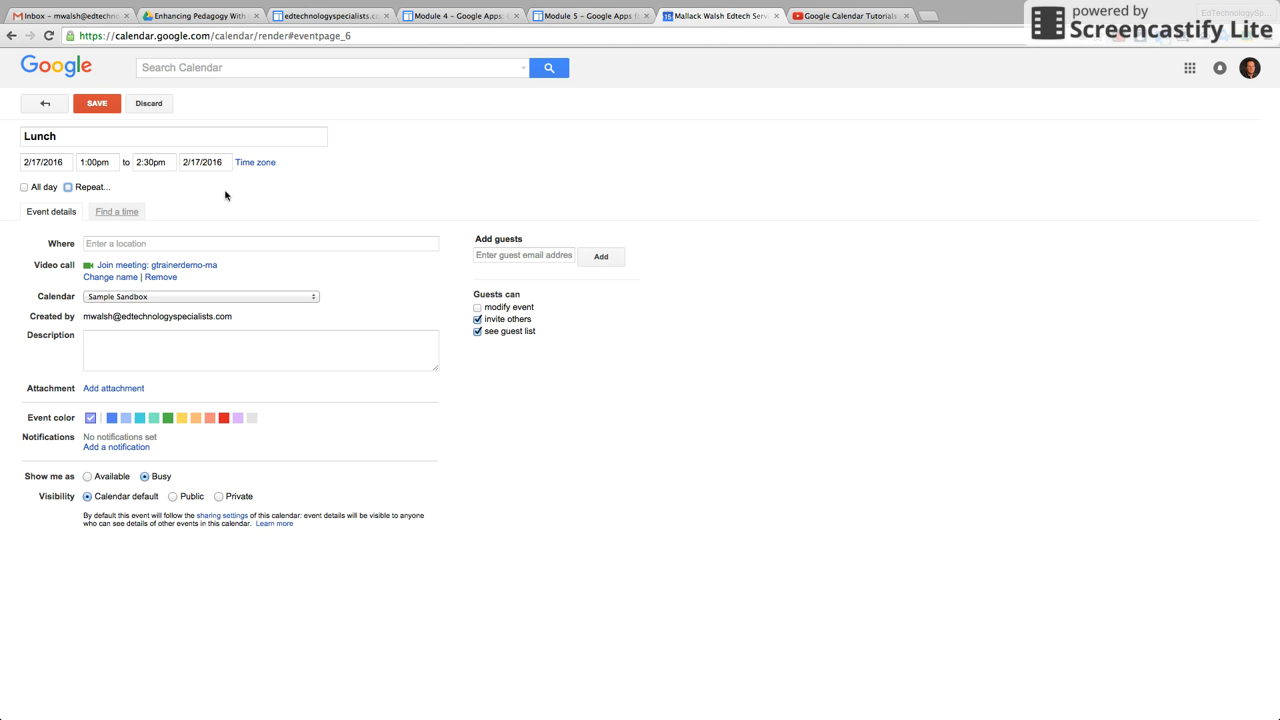
# Step: Set the event's location to the suggested Port Jefferson, NY, United States
pyautogui.click(174, 240)
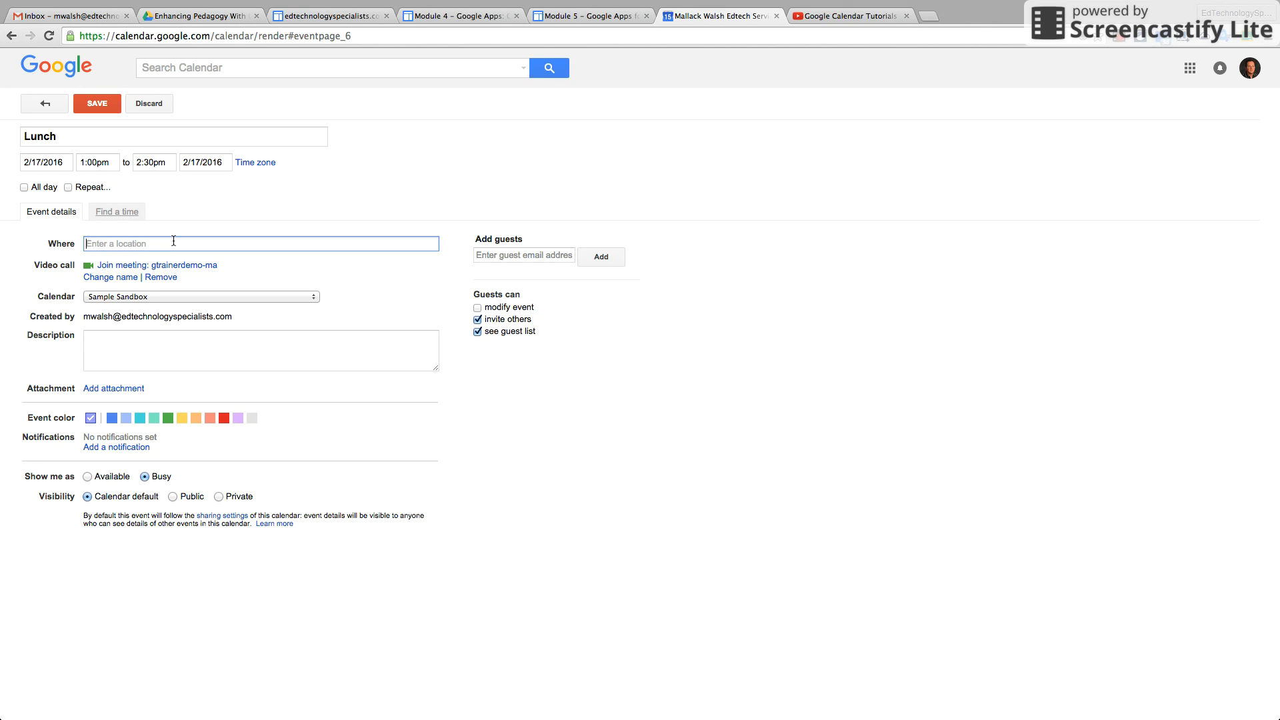
pyautogui.write('Port Jeff')
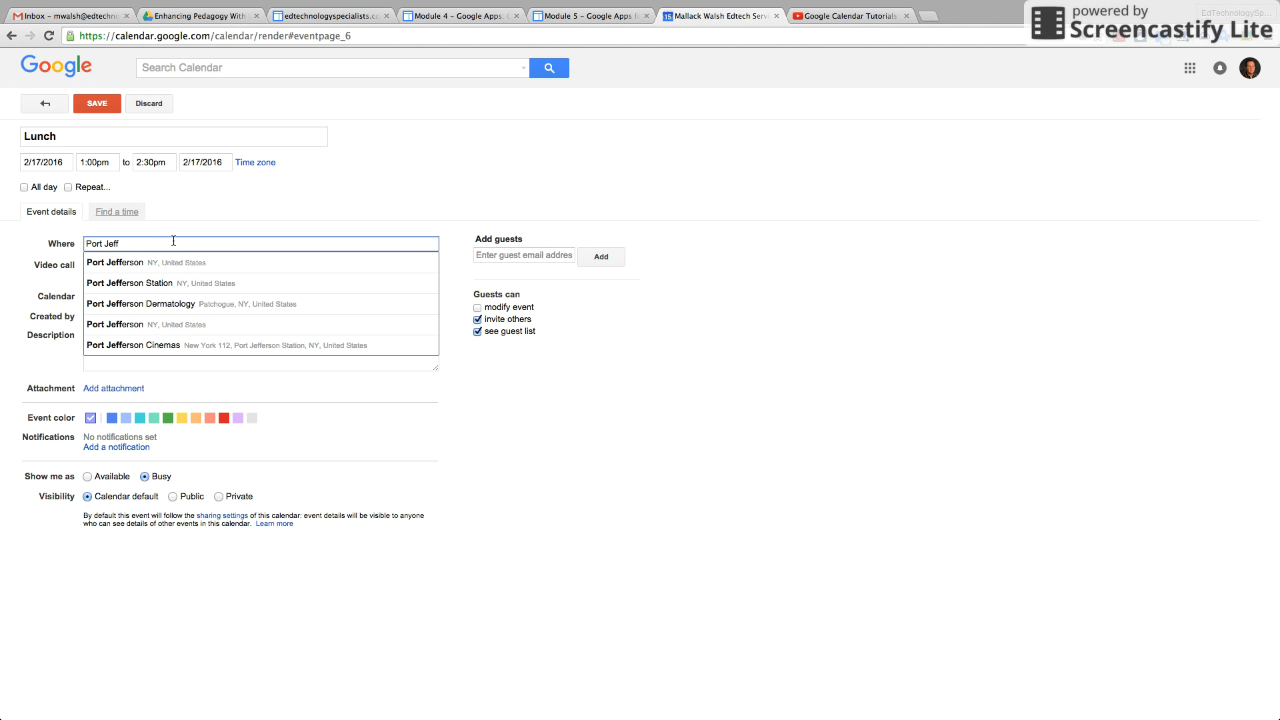
pyautogui.click(126, 263)
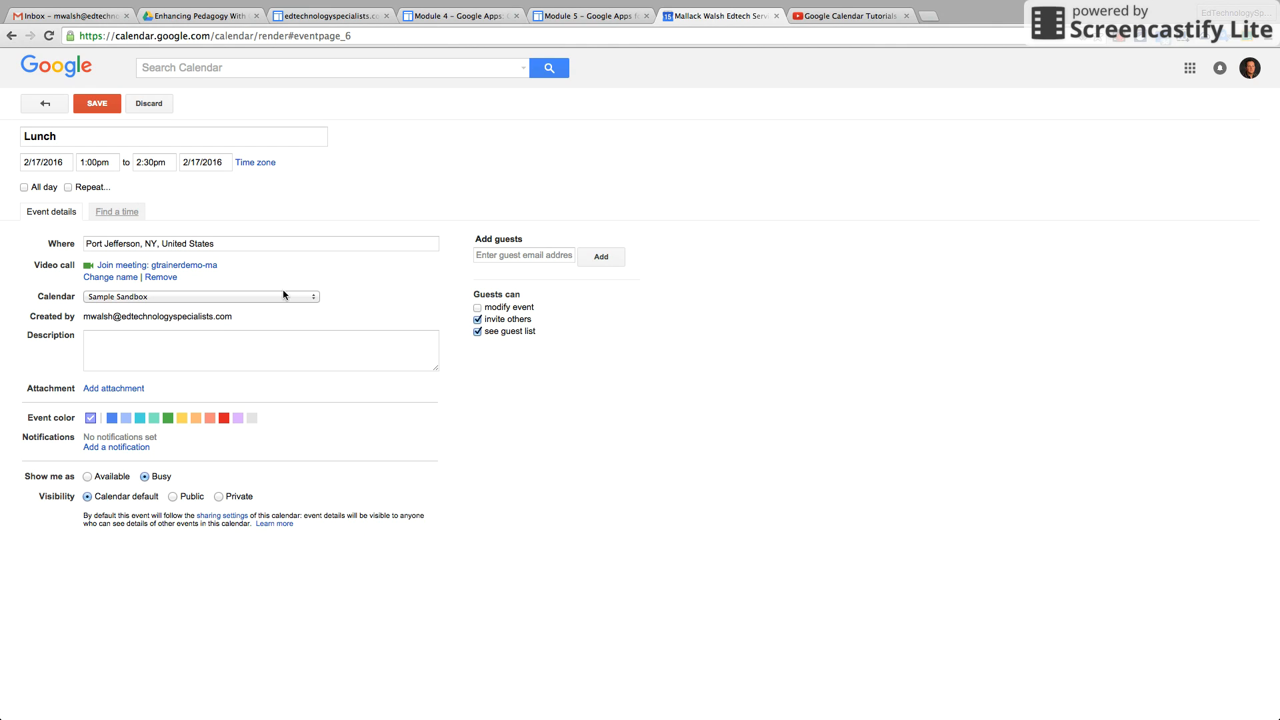
# Step: Review the calendars the event can be assigned to and keep Sample Sandbox
pyautogui.click(313, 298)
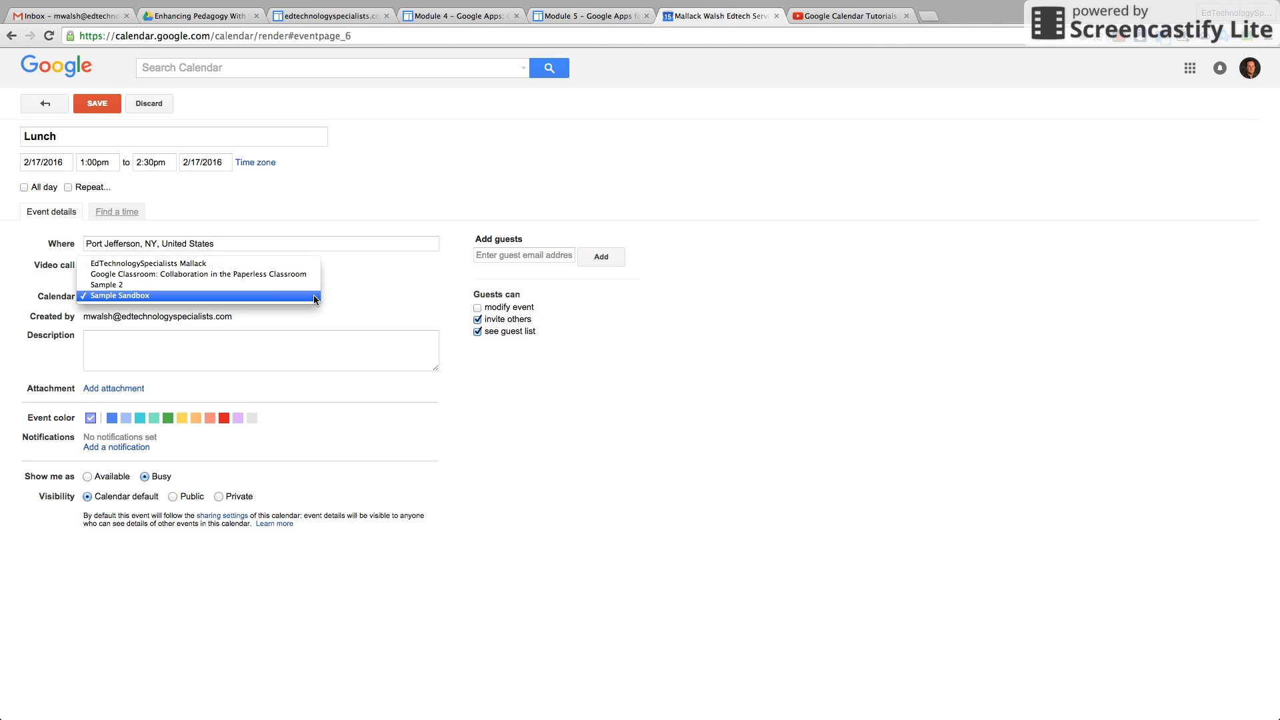
pyautogui.click(313, 294)
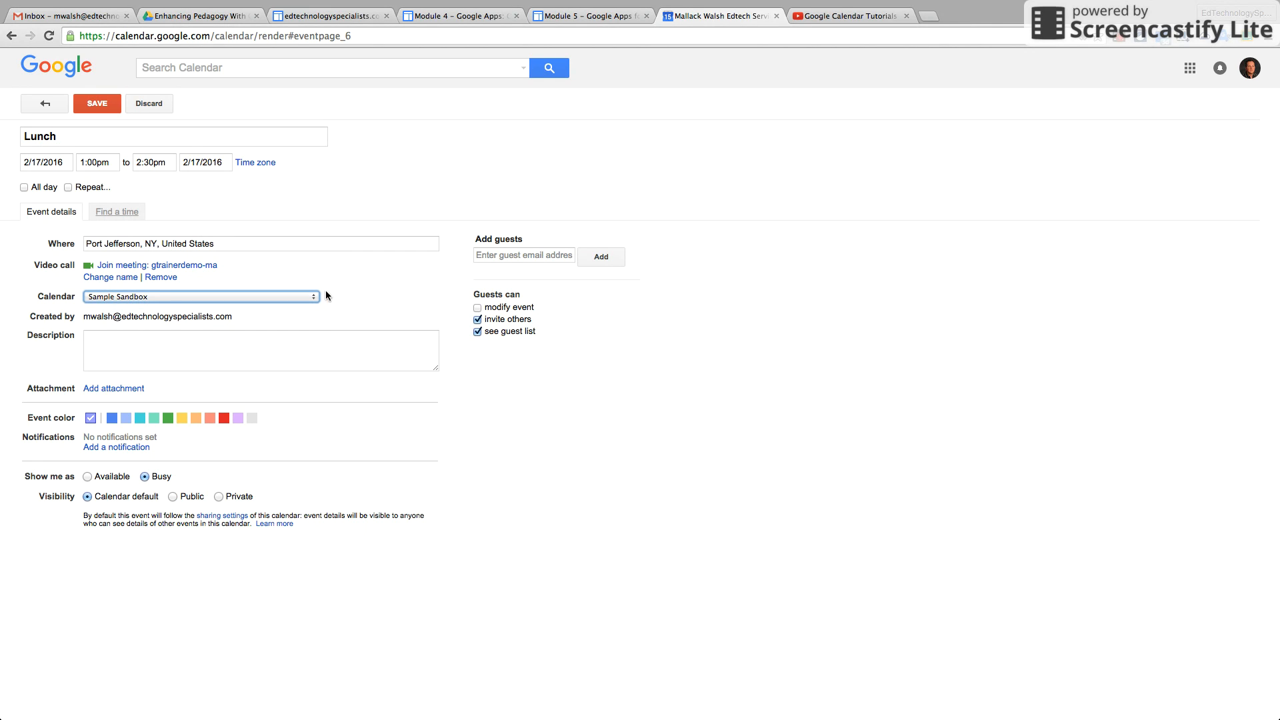
pyautogui.click(315, 295)
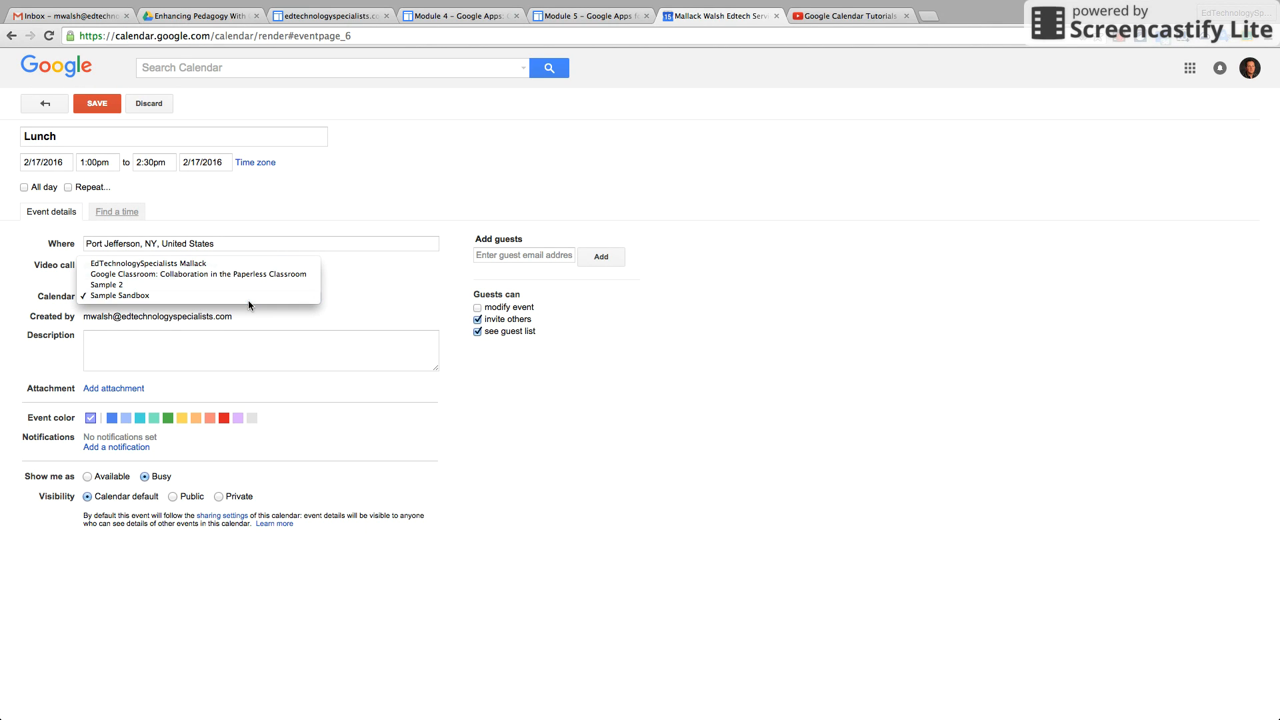
pyautogui.click(229, 296)
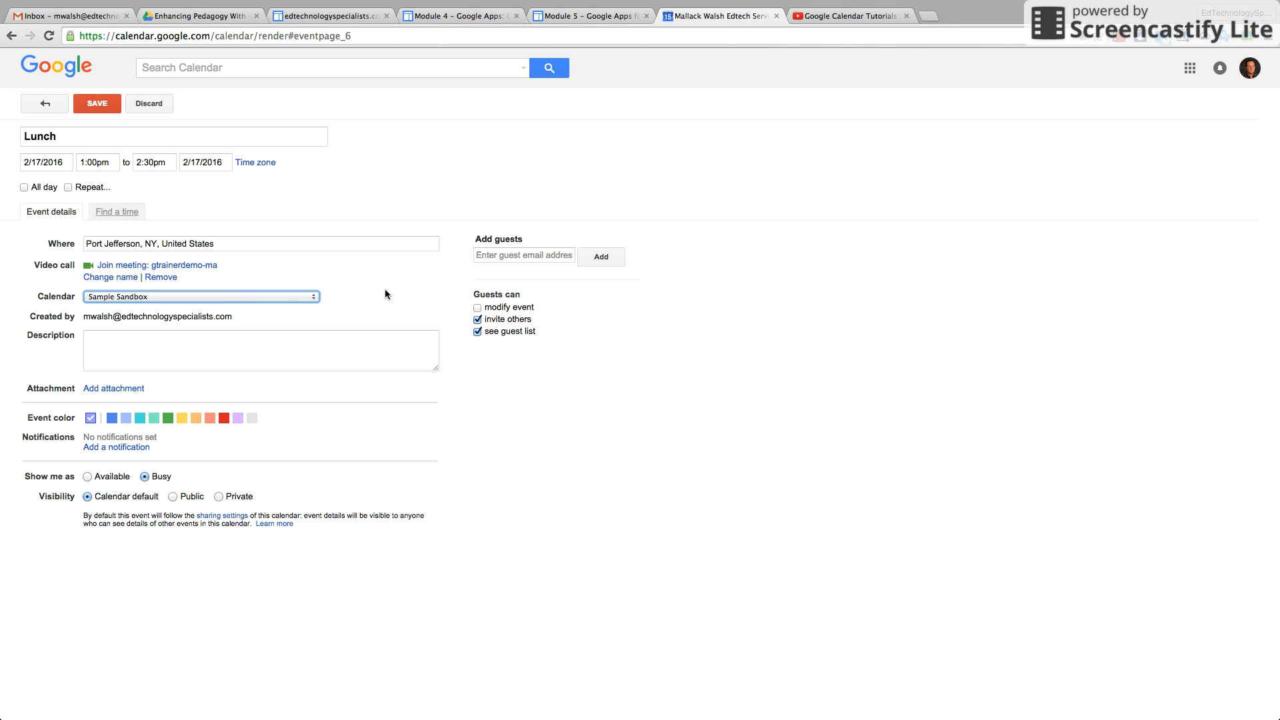
# Step: Enter the event description "We are having lobster and steak."
pyautogui.click(134, 339)
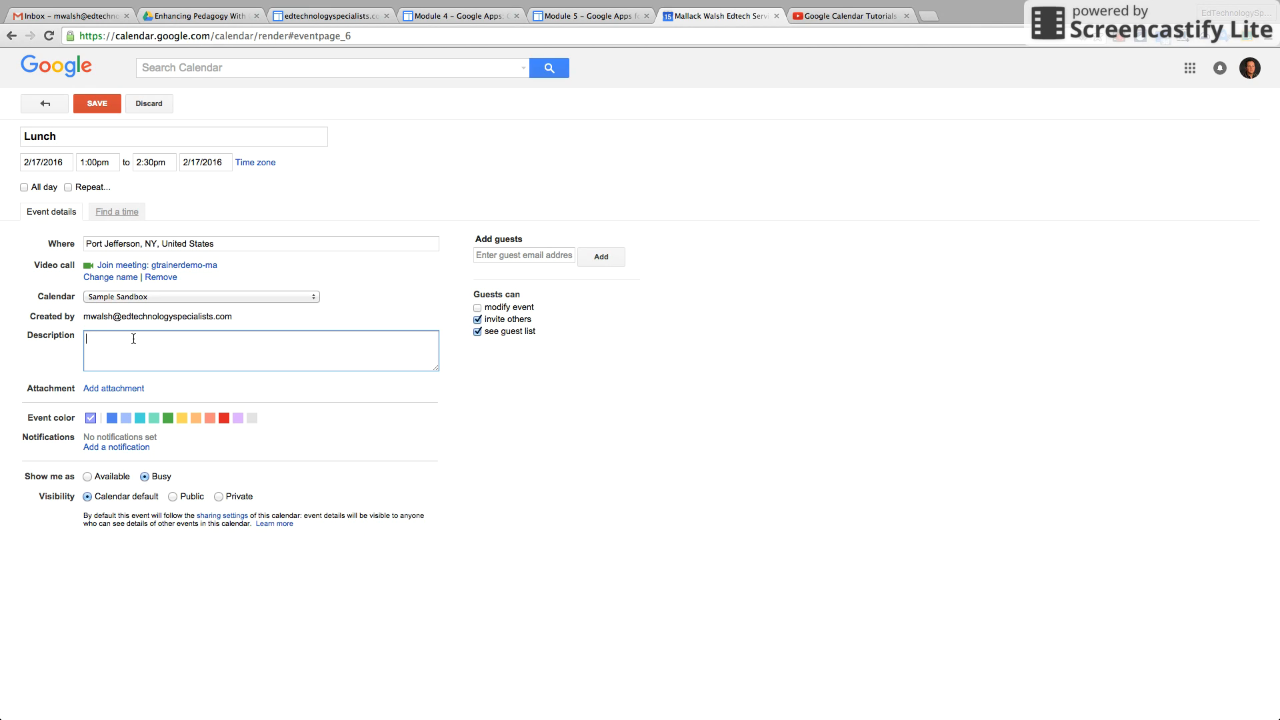
pyautogui.write('We')
pyautogui.write('are having lobster and steak.')
# Step: Attach the Outline of Videos document from Google Drive to the Lunch event
pyautogui.click(122, 388)
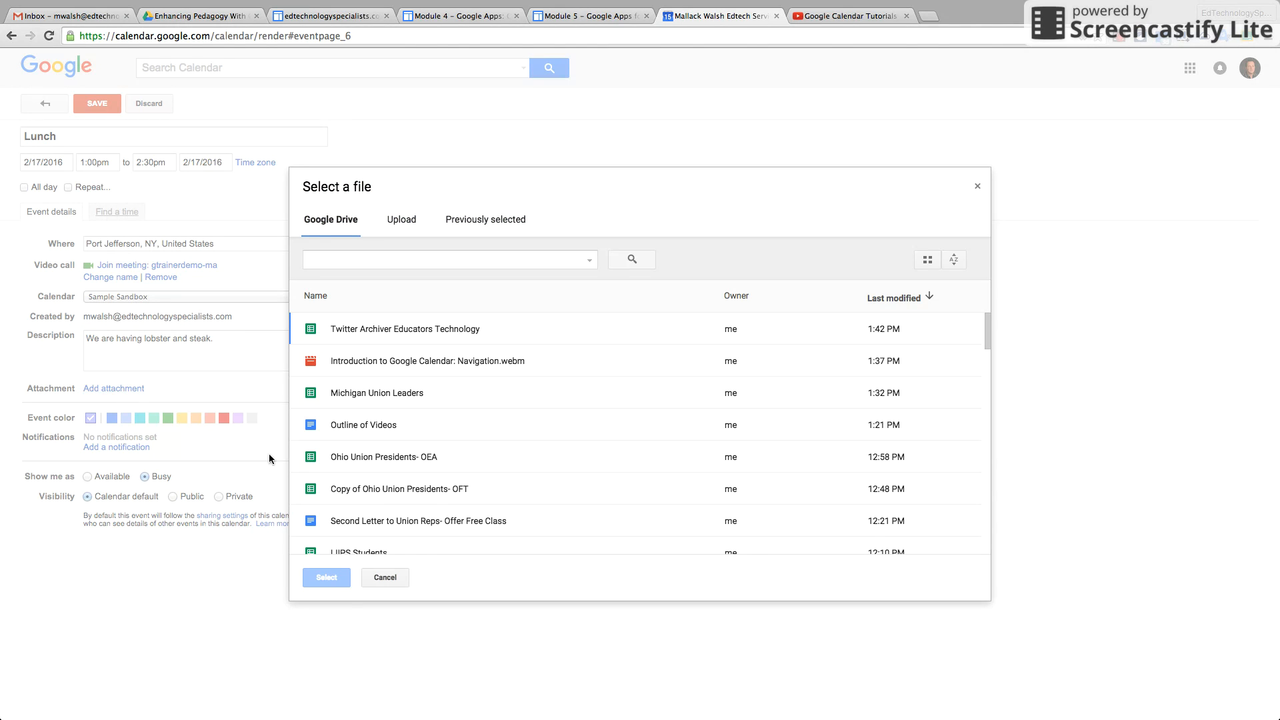
pyautogui.click(385, 577)
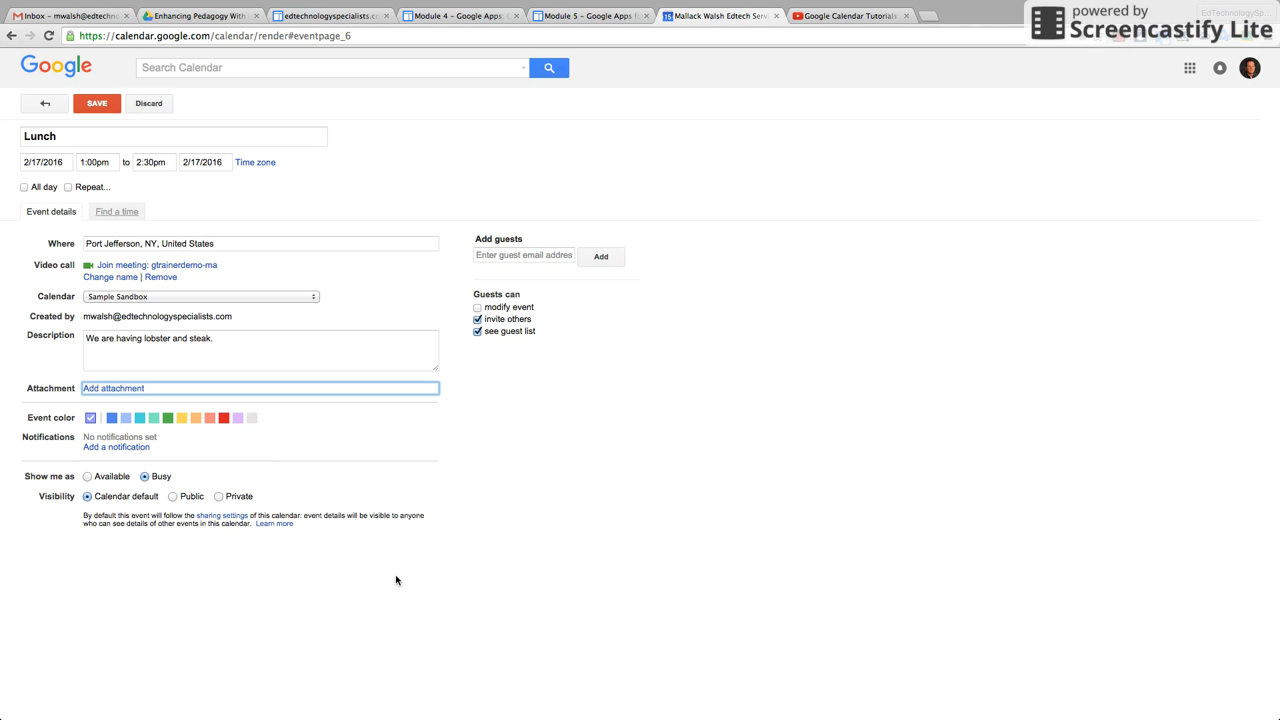
pyautogui.click(118, 390)
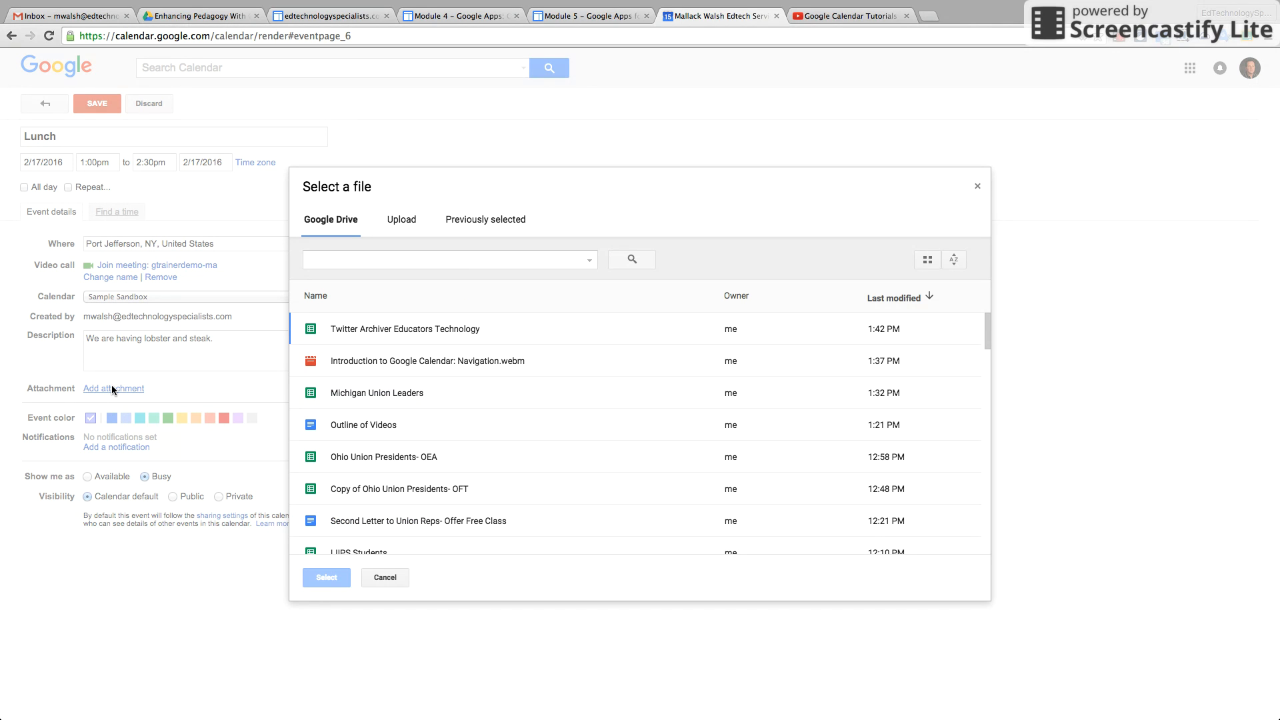
pyautogui.click(371, 425)
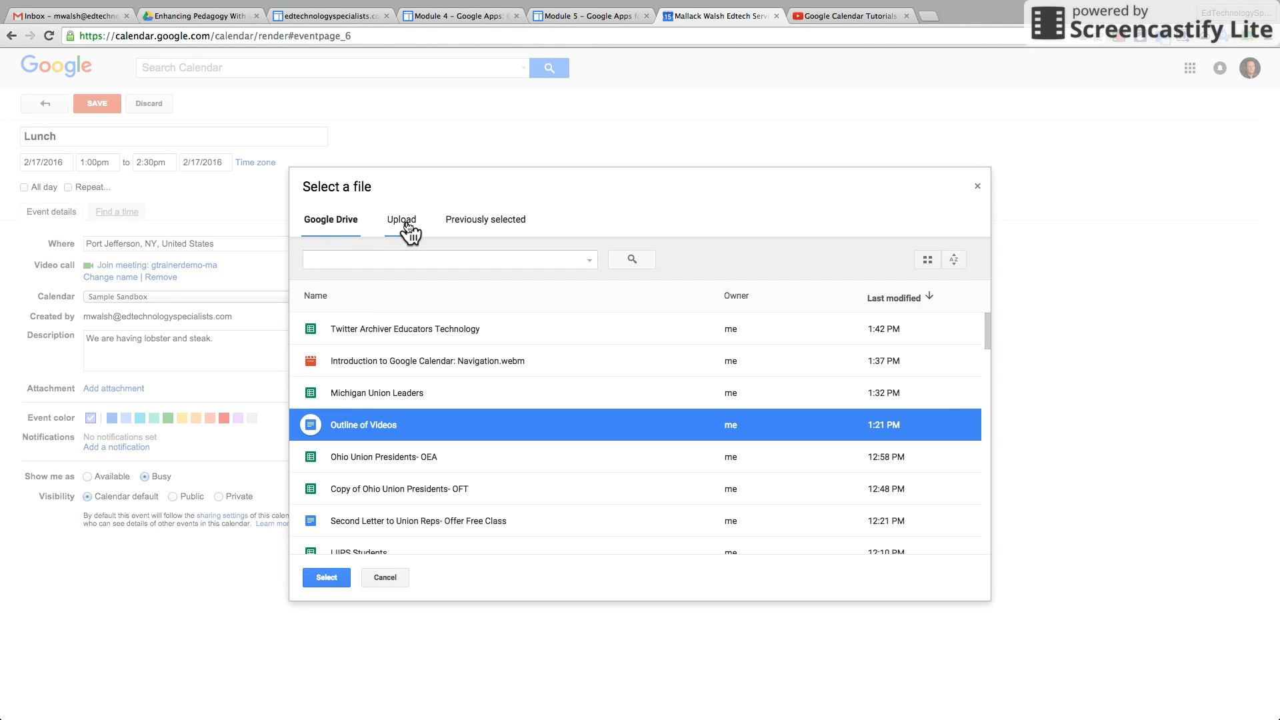
pyautogui.click(466, 222)
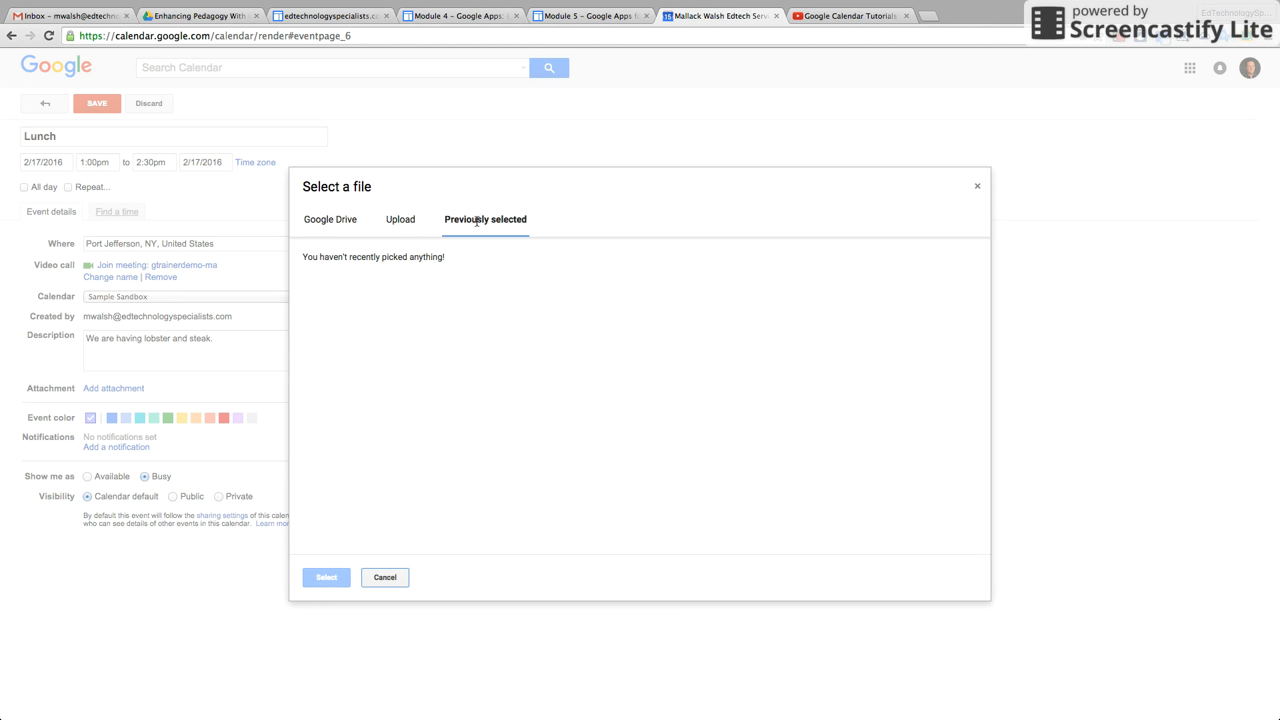
pyautogui.click(329, 223)
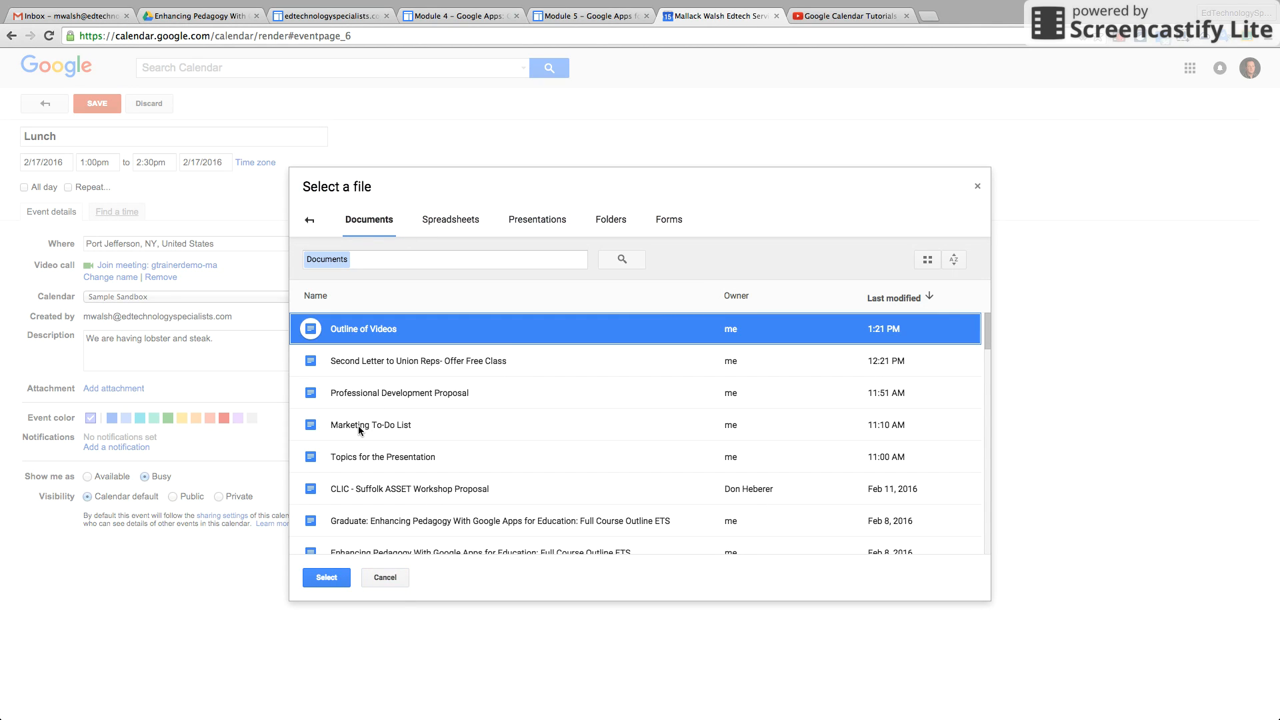
pyautogui.click(335, 576)
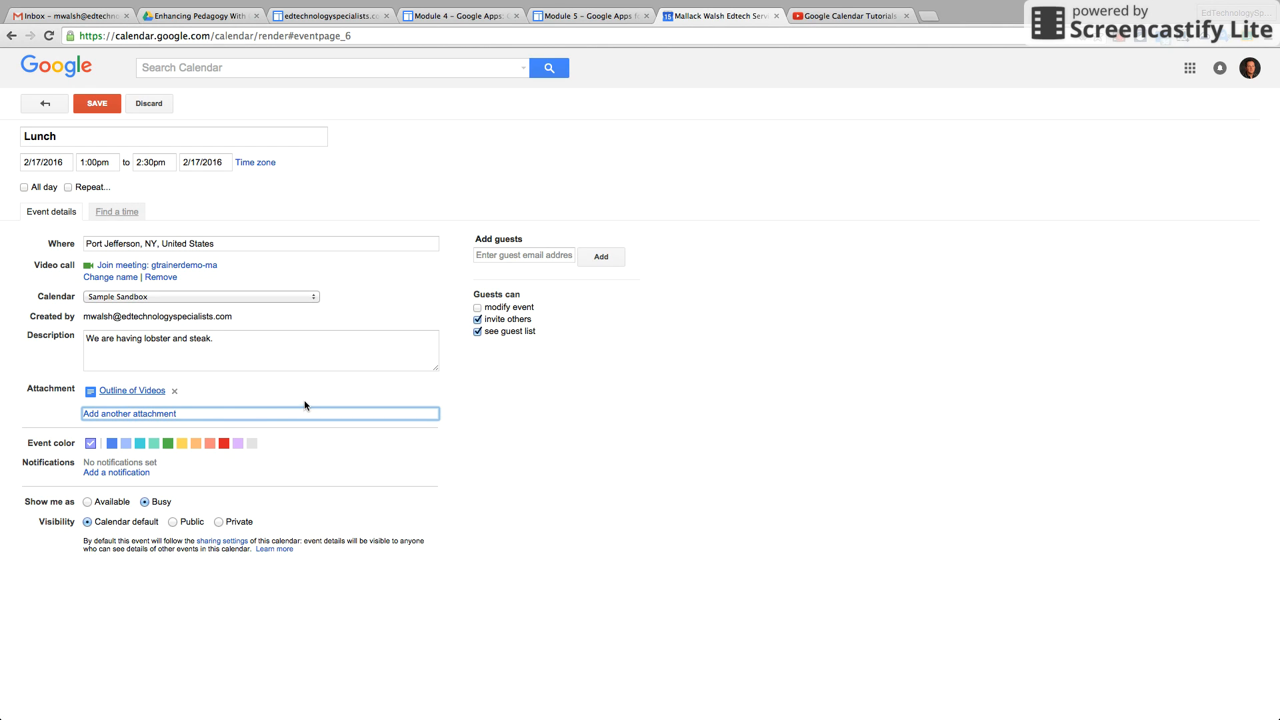
# Step: Try red as the event color and switch back to the calendar's default color
pyautogui.click(224, 444)
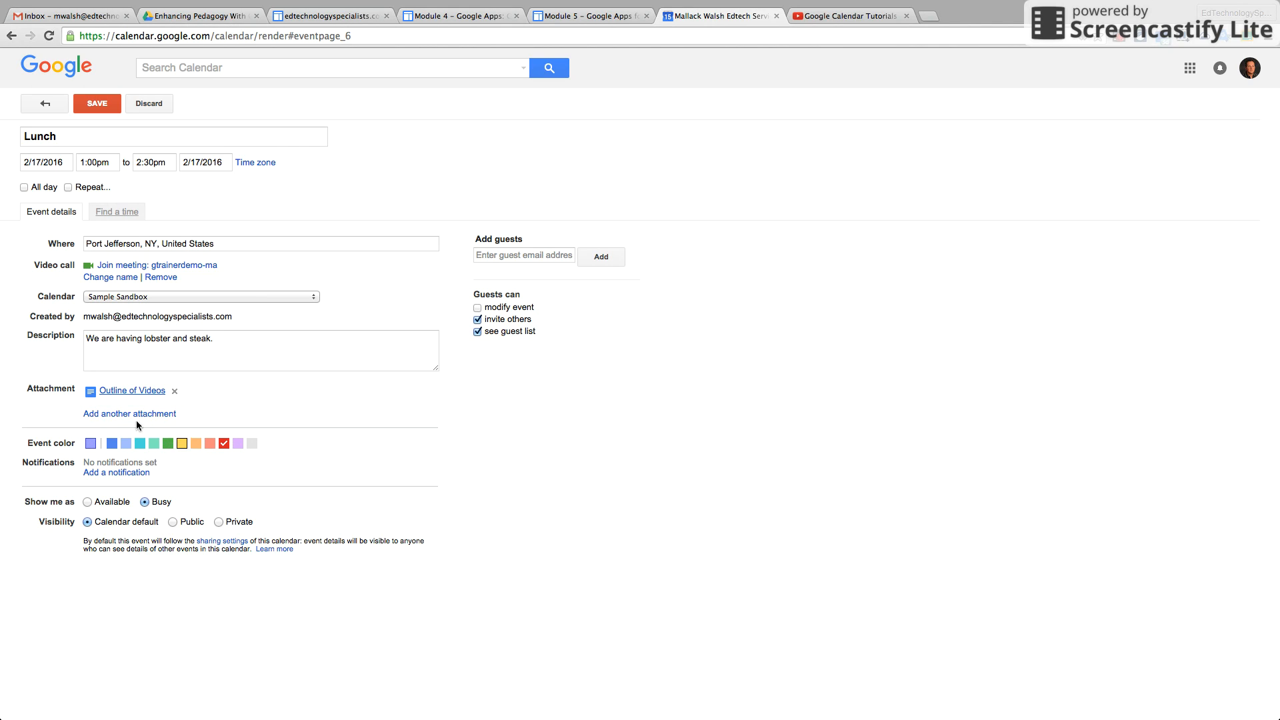
pyautogui.click(92, 444)
# Step: Add an email notification 10 minutes before the event
pyautogui.click(120, 473)
pyautogui.click(125, 462)
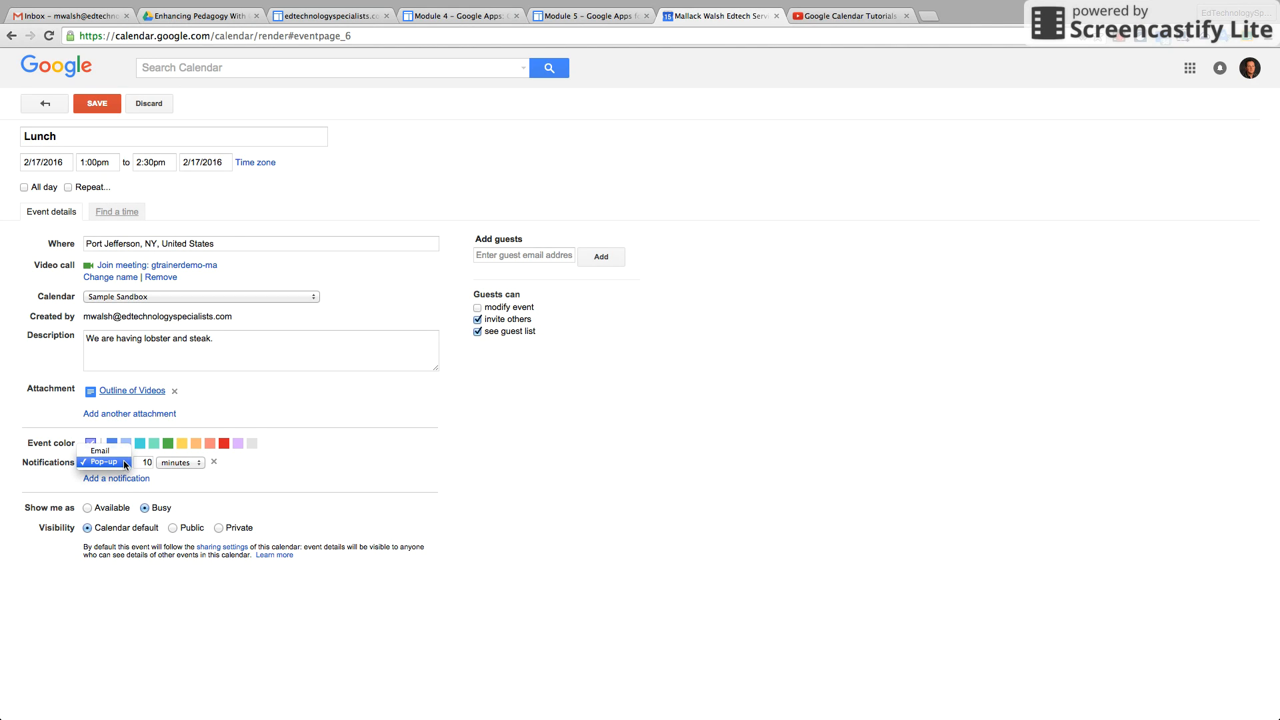
pyautogui.click(110, 450)
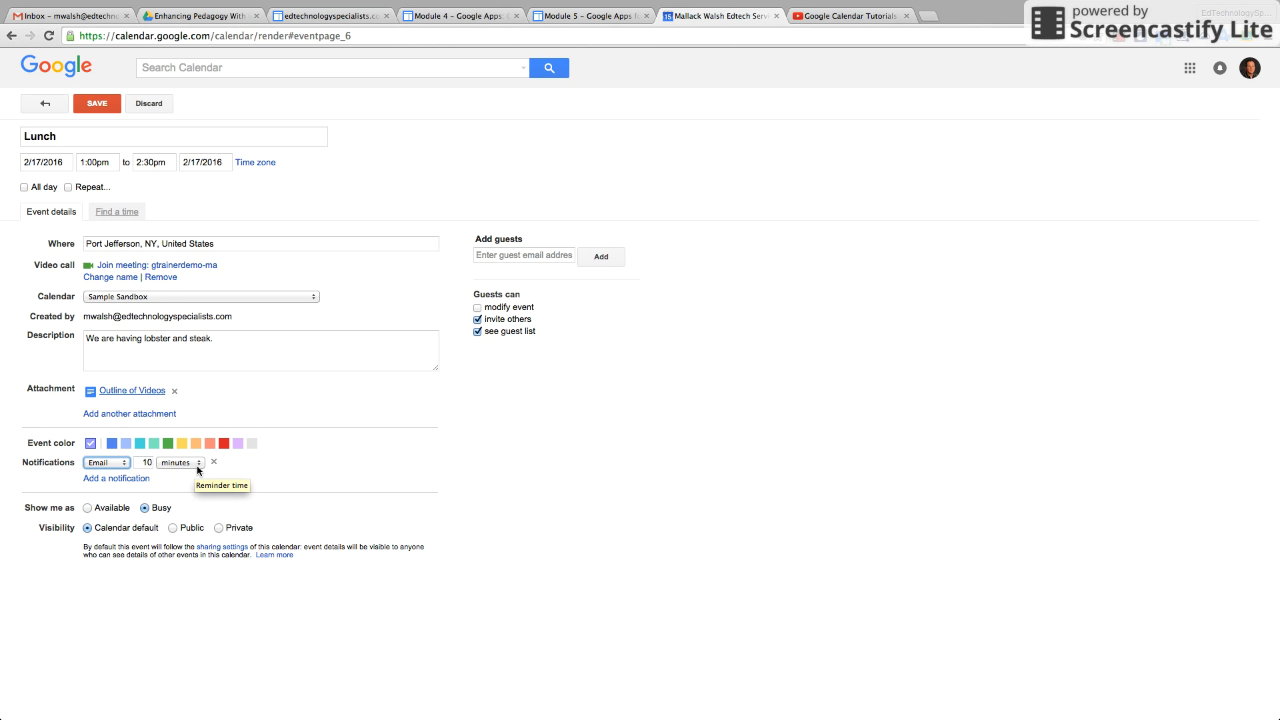
# Step: Add a second email notification set to 1 day before the event
pyautogui.click(126, 478)
pyautogui.click(124, 483)
pyautogui.click(106, 465)
pyautogui.click(190, 478)
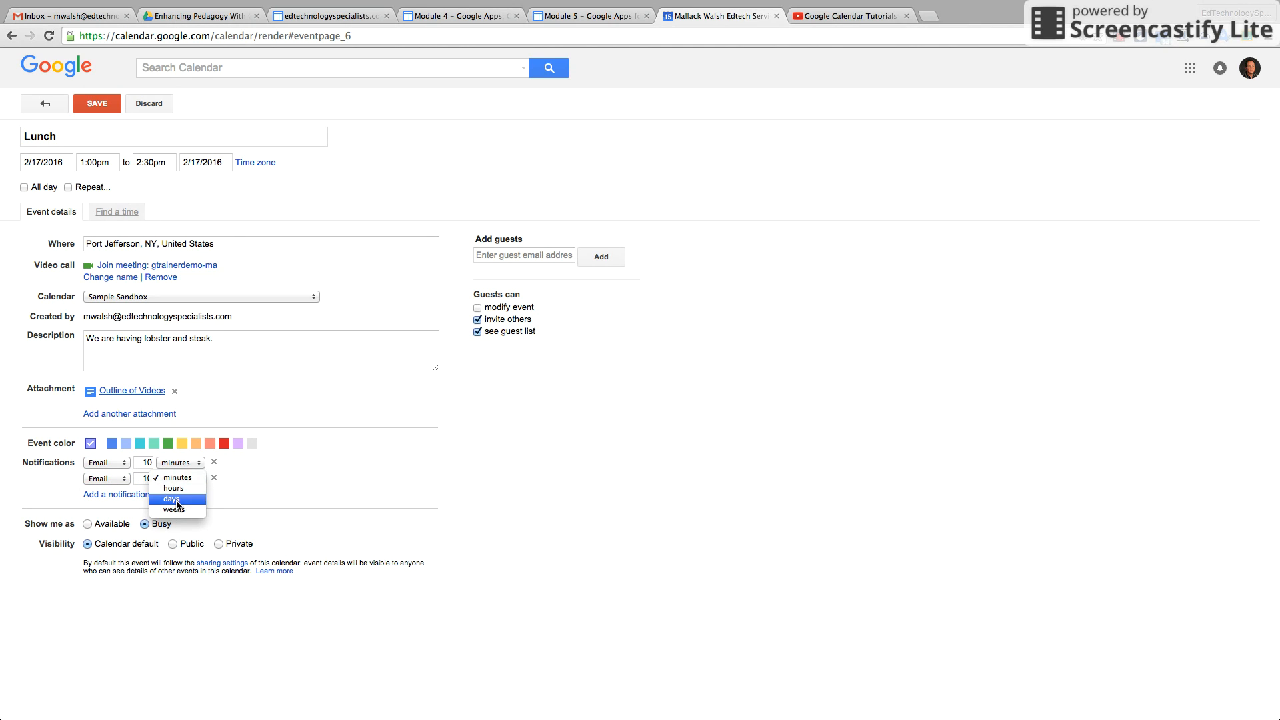
pyautogui.click(173, 494)
pyautogui.click(148, 478)
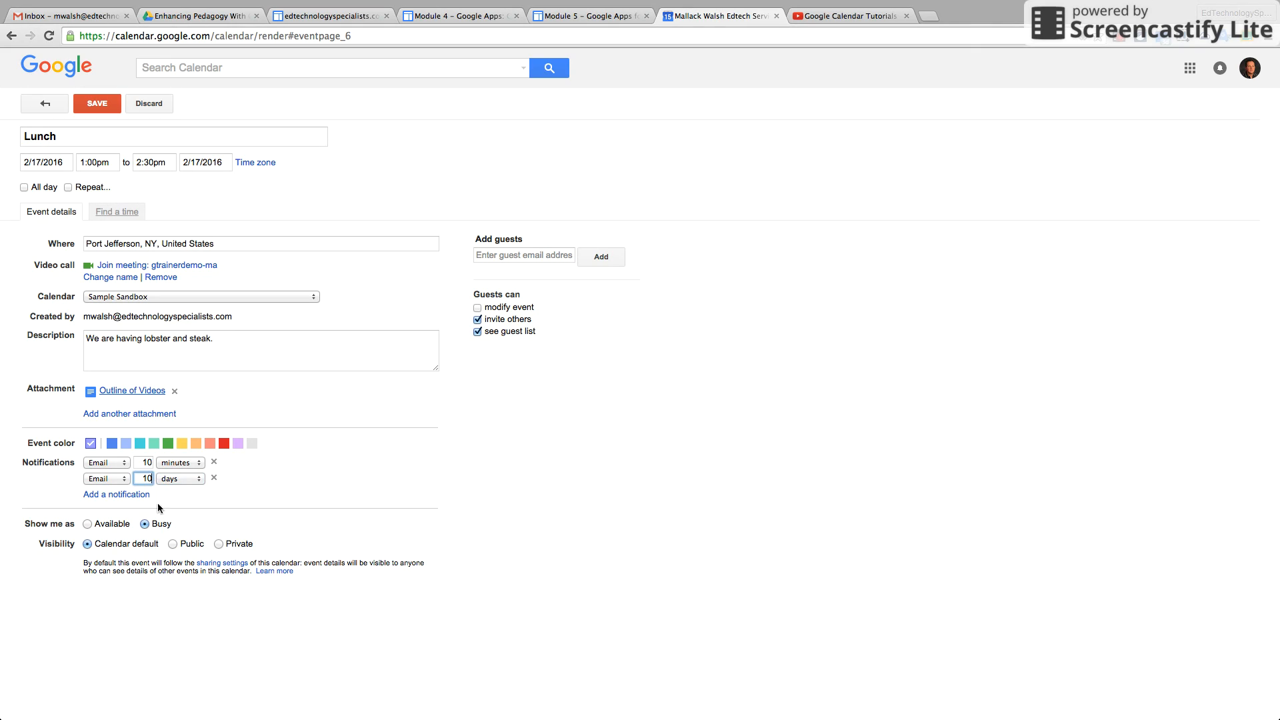
pyautogui.press('BackSpace')
pyautogui.click(235, 482)
# Step: Add the suggested instructor address as a required guest and turn off the guests' permission to invite others
pyautogui.click(530, 258)
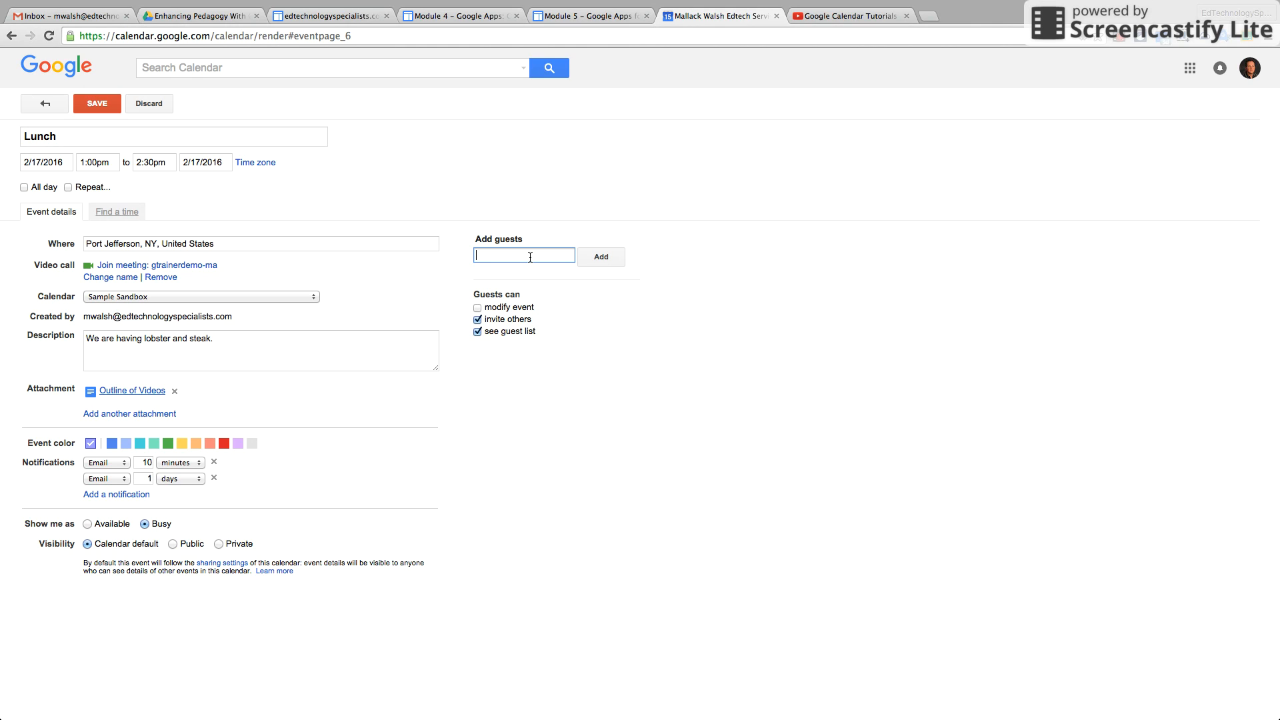
pyautogui.write('in')
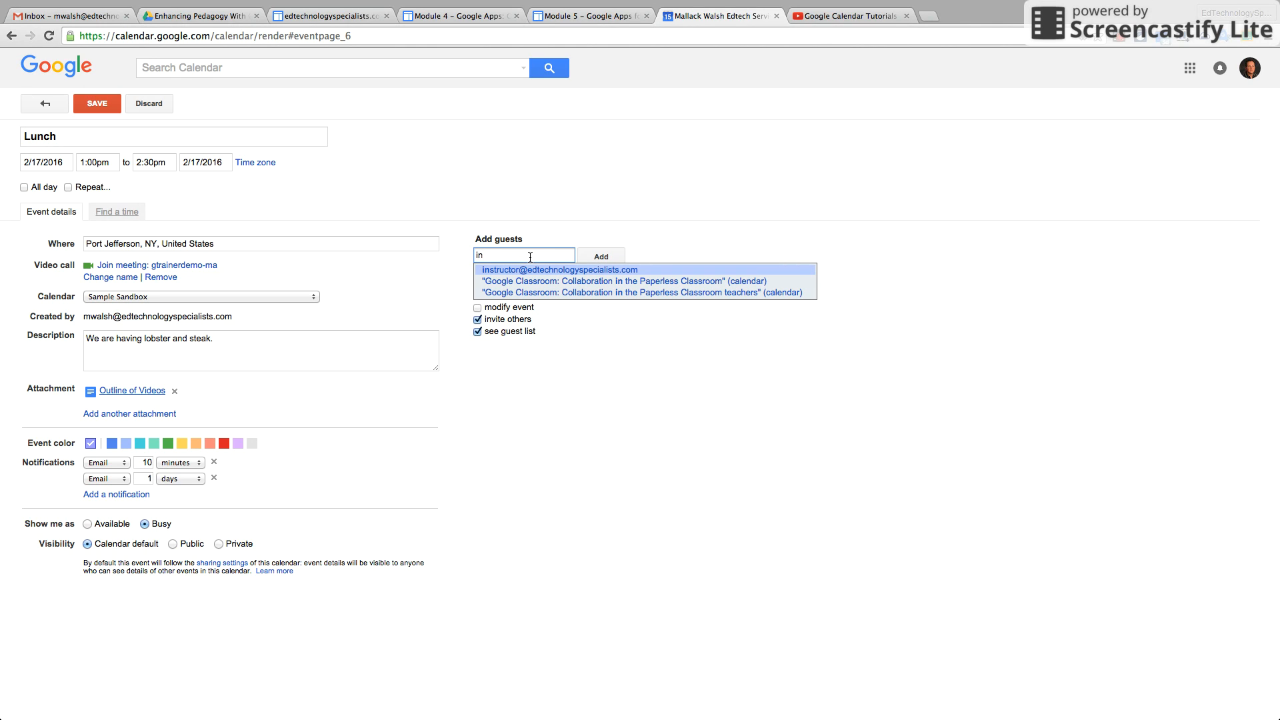
pyautogui.click(584, 269)
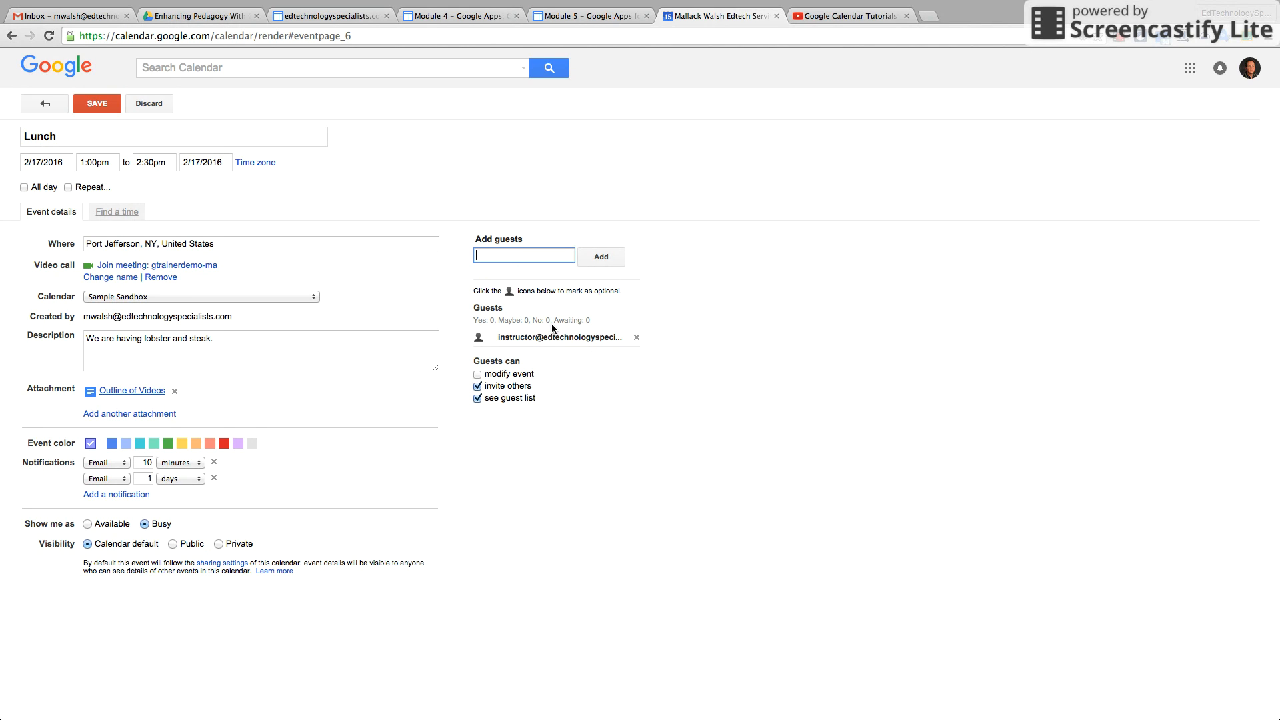
pyautogui.click(478, 387)
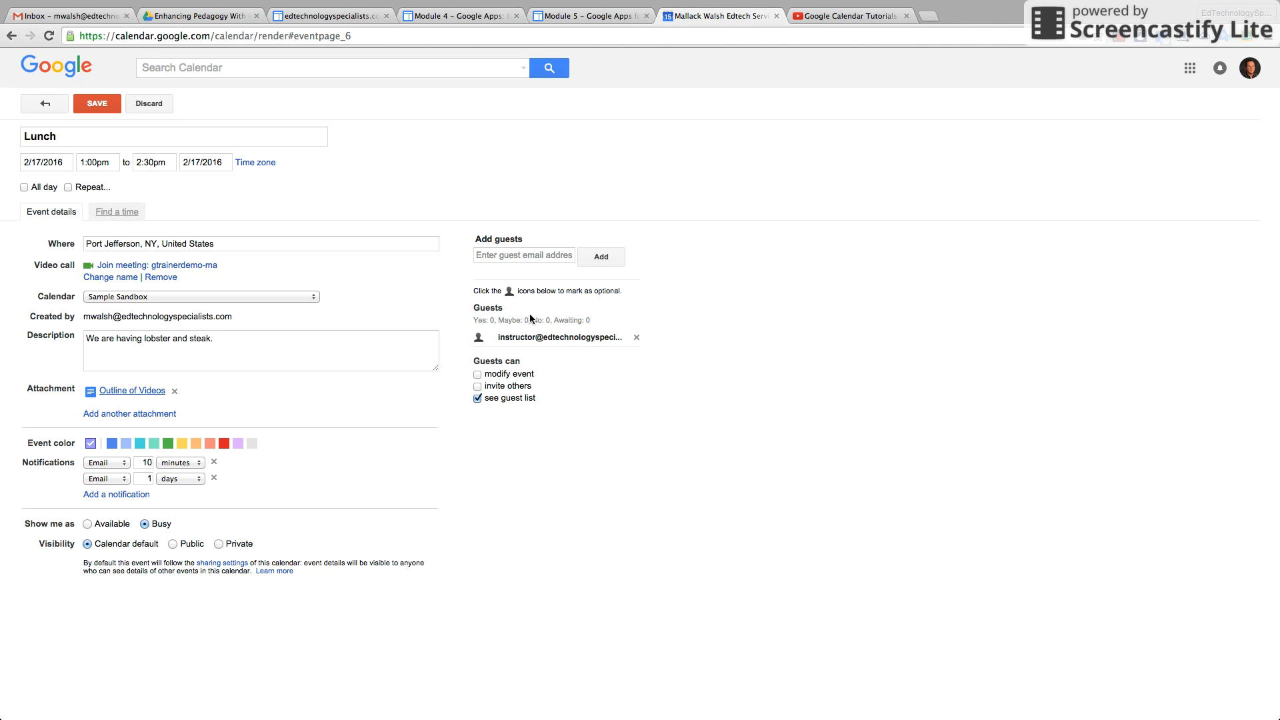
pyautogui.click(479, 337)
pyautogui.click(478, 338)
# Step: Save the Lunch event and send the invitation to its guest
pyautogui.click(103, 108)
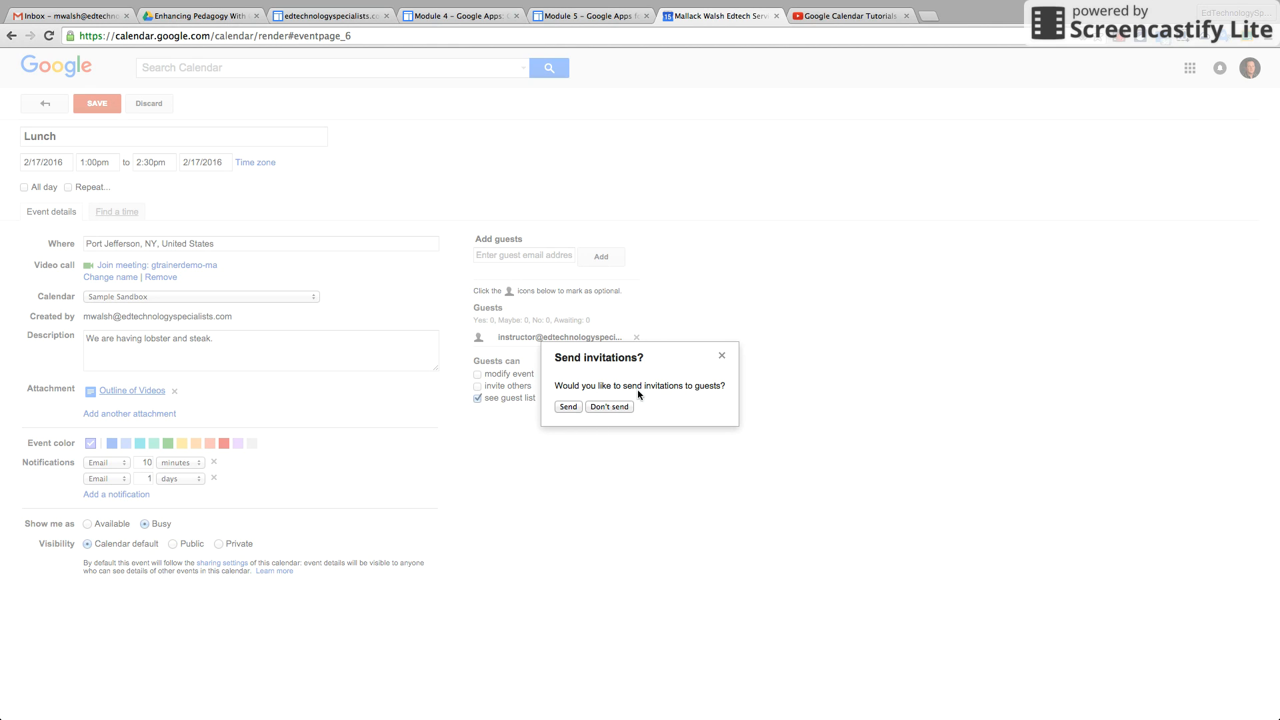
pyautogui.click(567, 408)
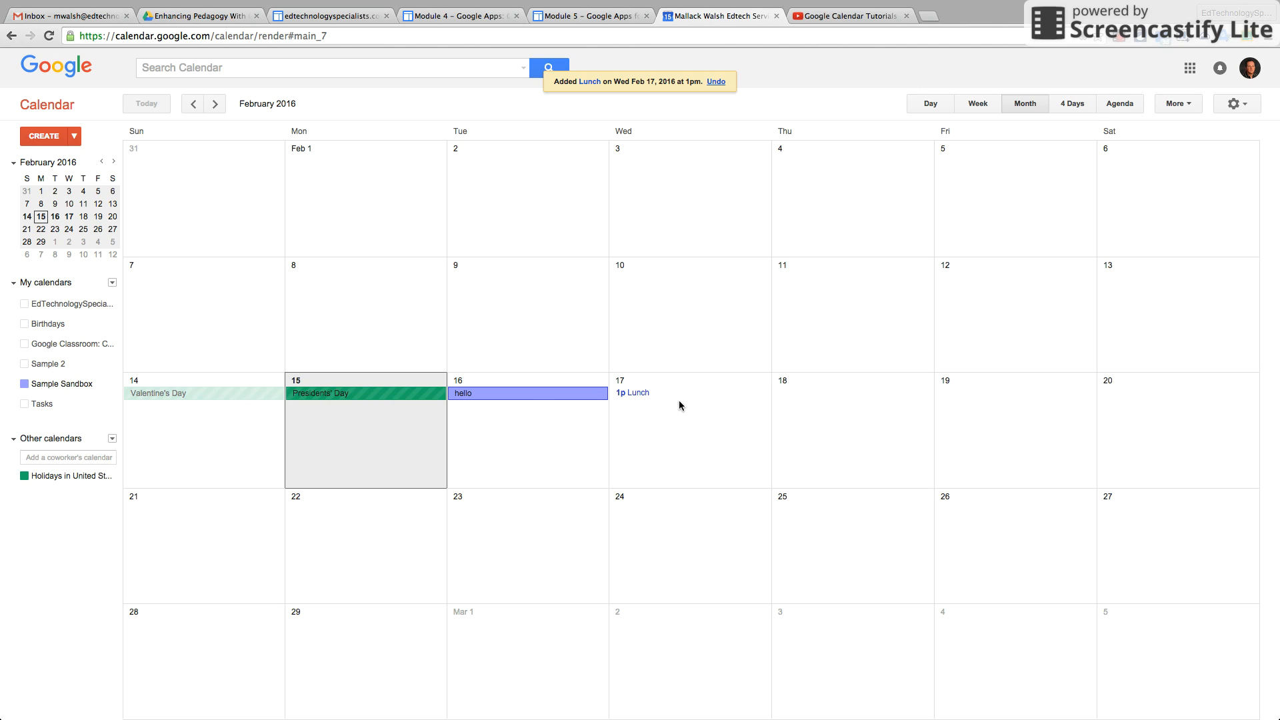
# Step: Examine the Lunch event's location in Google Maps at a wider regional scale and return to Google Calendar
pyautogui.click(639, 394)
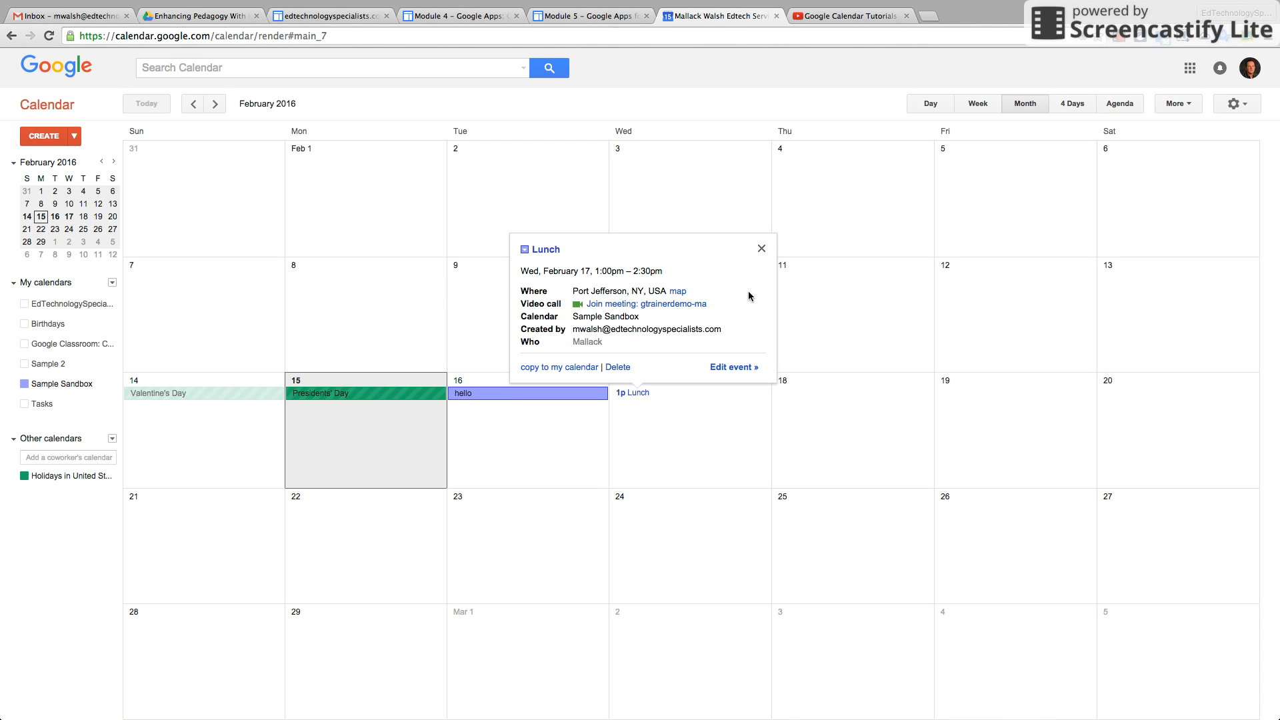
pyautogui.click(682, 293)
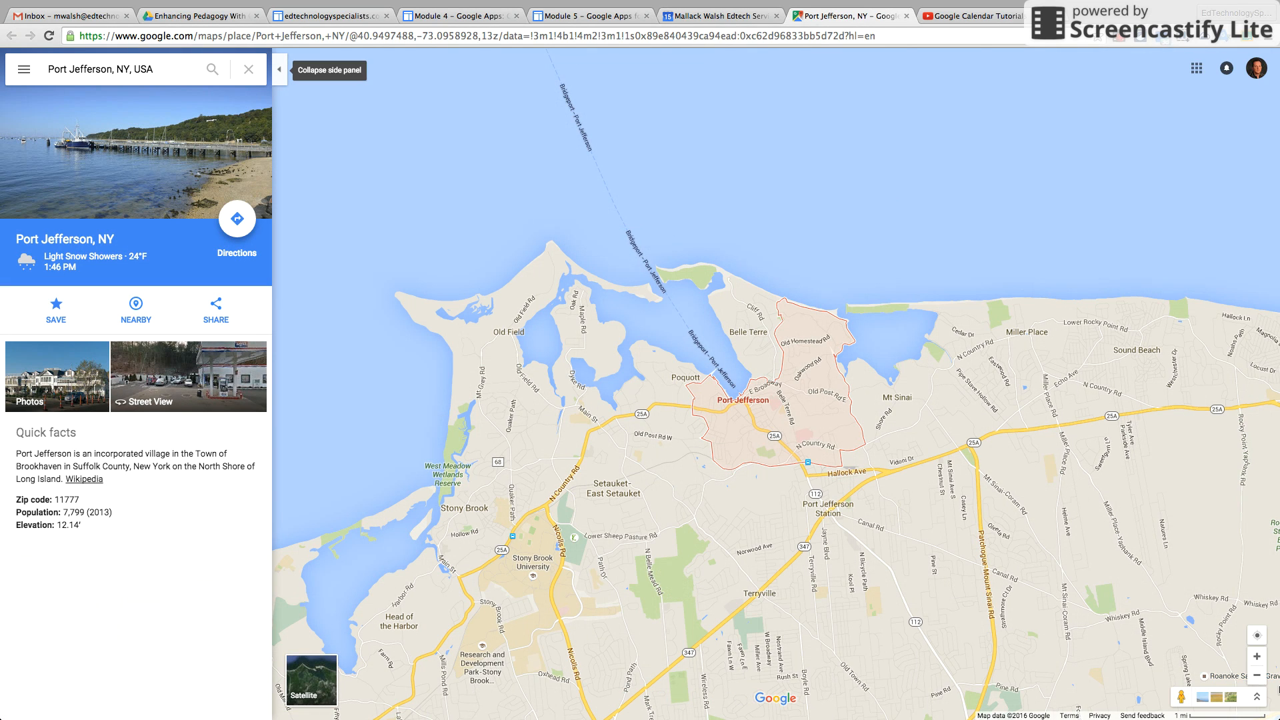
pyautogui.click(1256, 675)
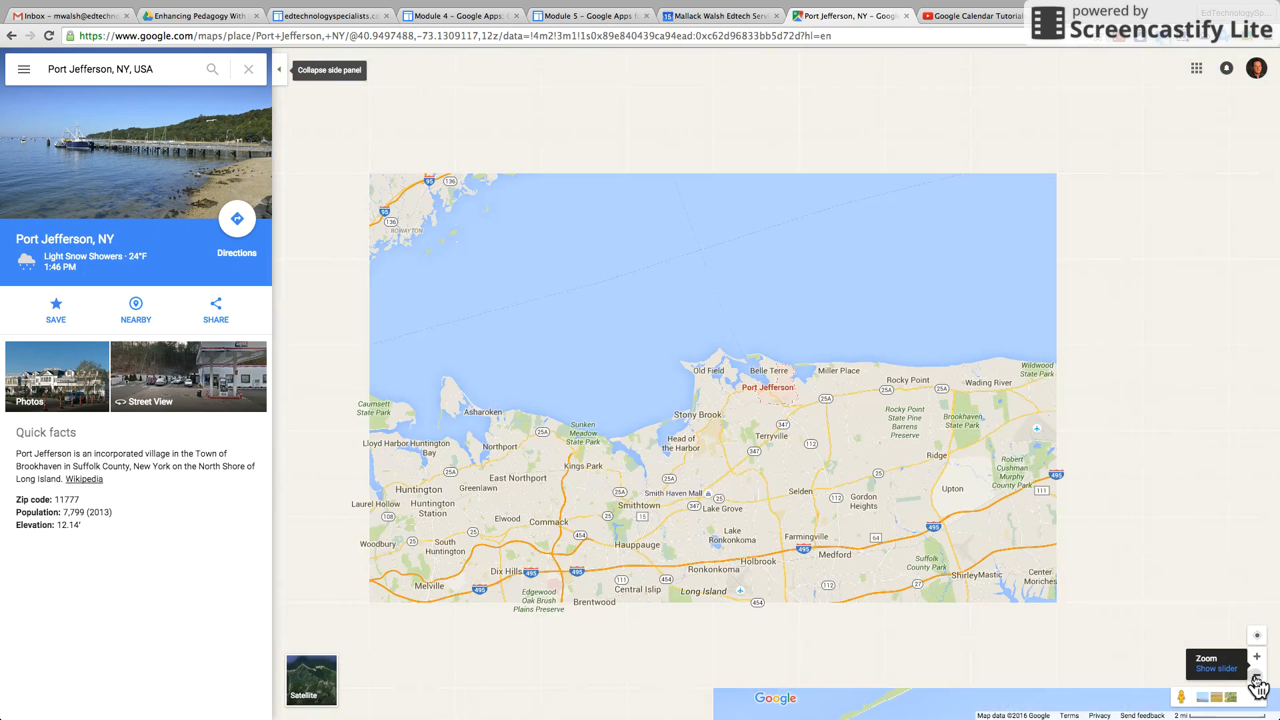
pyautogui.click(1256, 675)
pyautogui.click(1256, 675)
pyautogui.click(1257, 676)
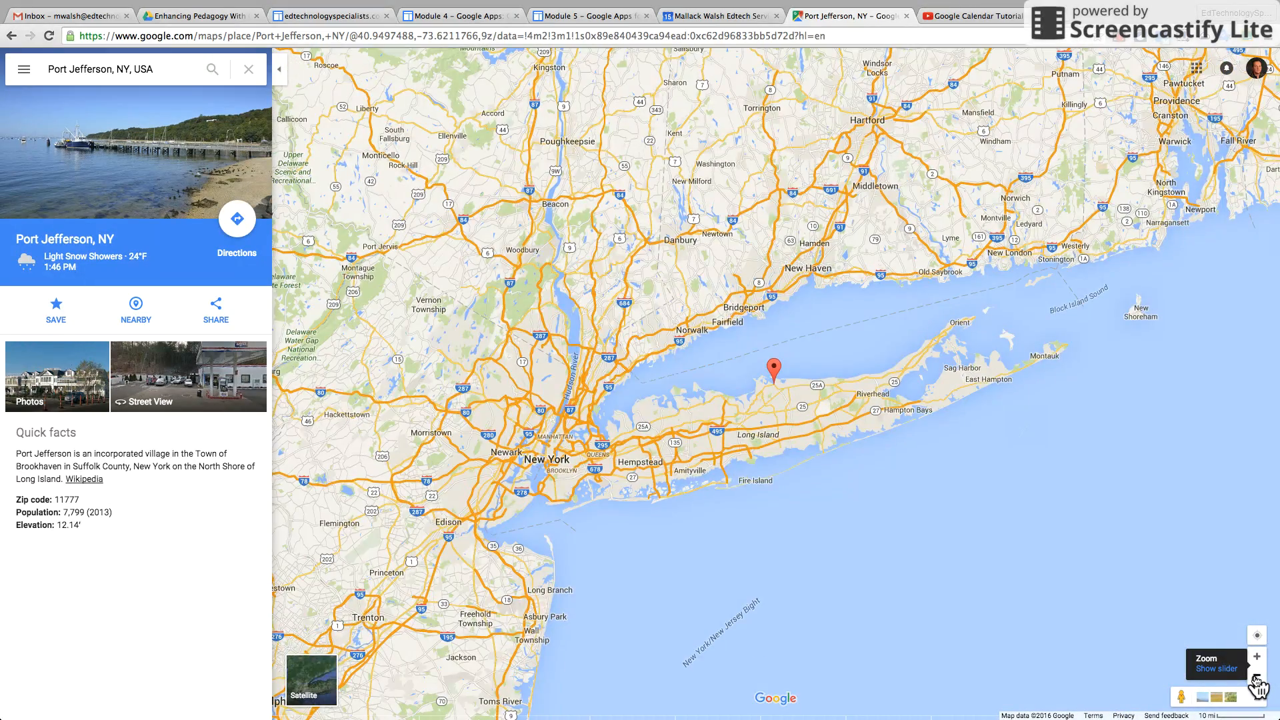
pyautogui.click(1257, 675)
pyautogui.click(1256, 675)
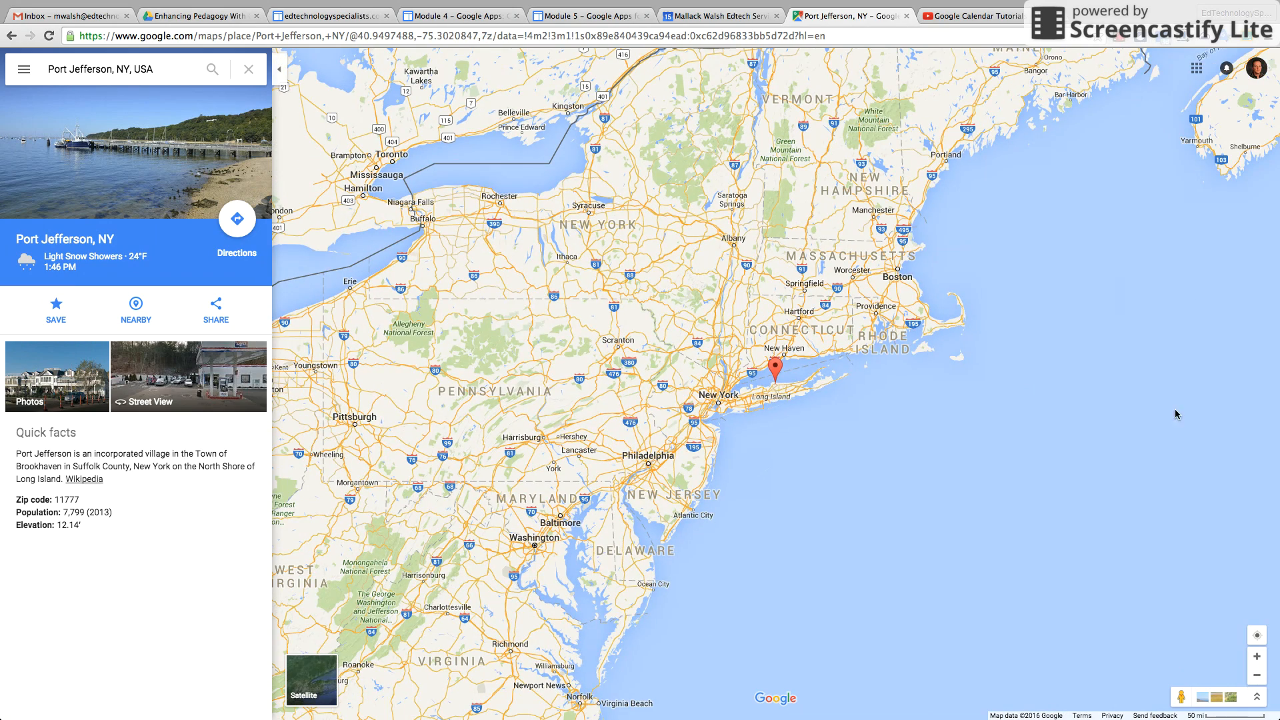
pyautogui.click(704, 28)
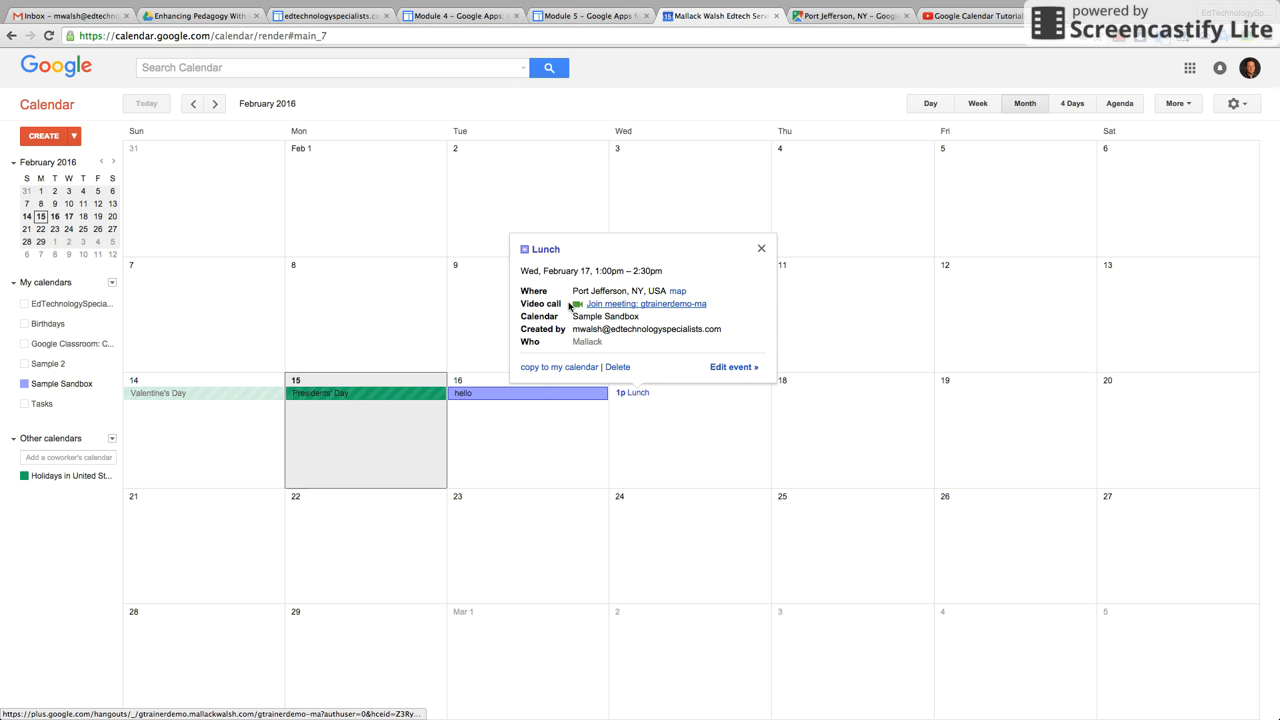
# Step: Review the Lunch event's full editing page, return to the month view and check the options in its summary
pyautogui.moveTo(608, 325)
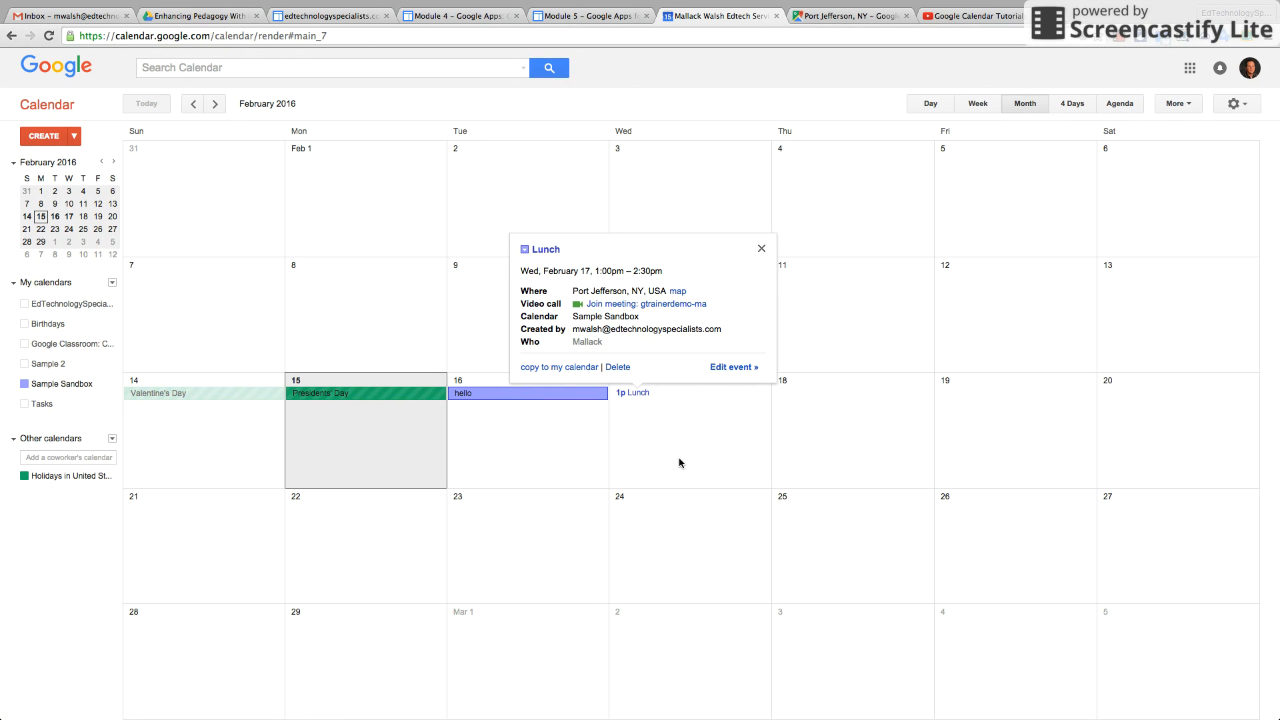
pyautogui.click(725, 371)
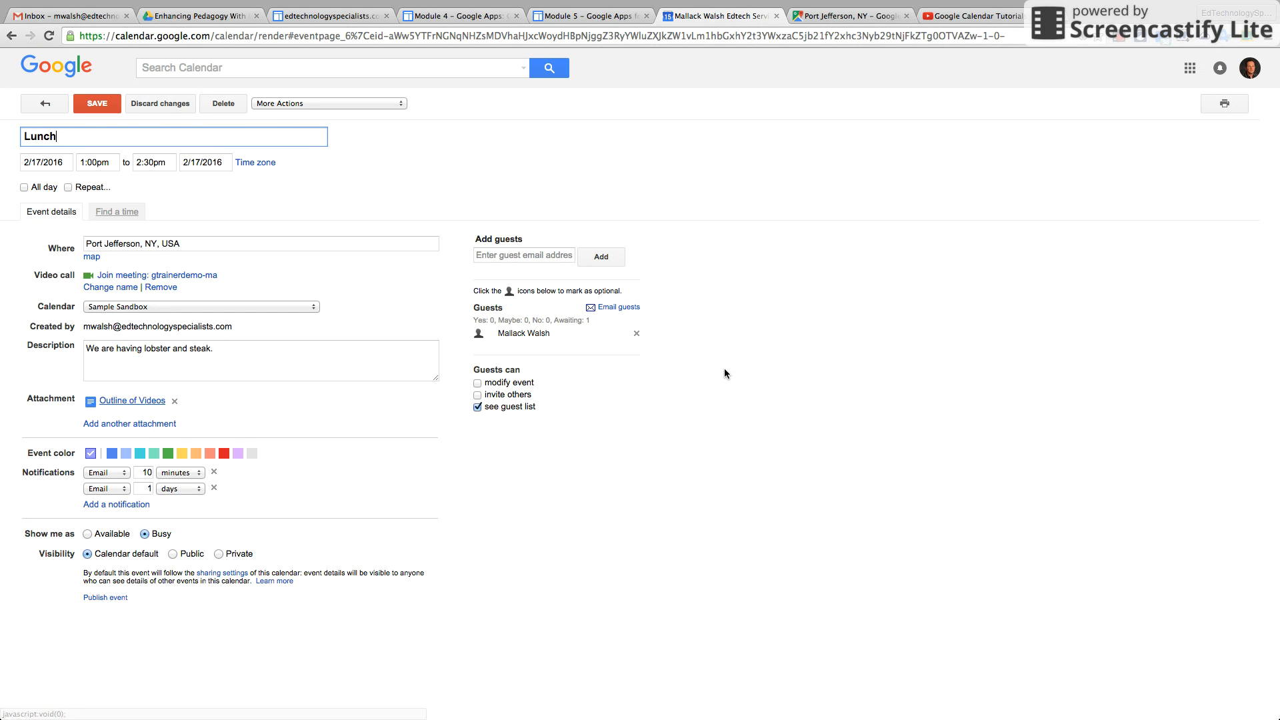
pyautogui.click(44, 103)
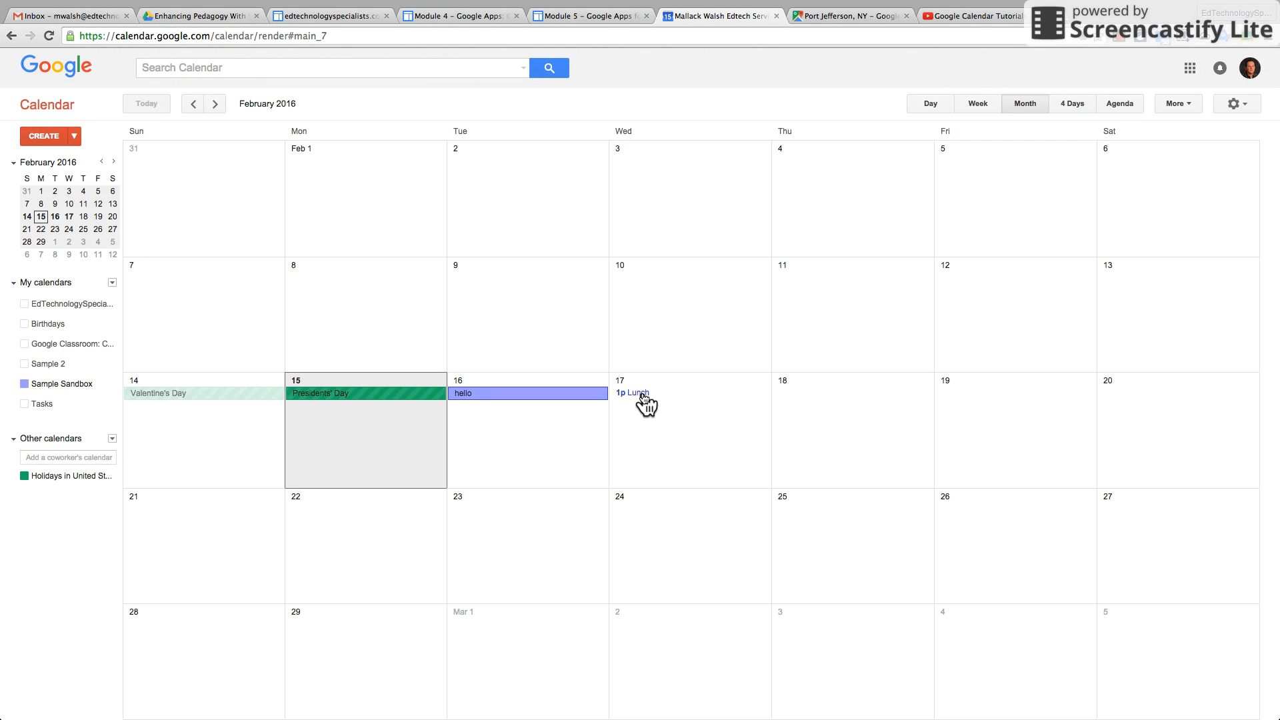
pyautogui.click(642, 394)
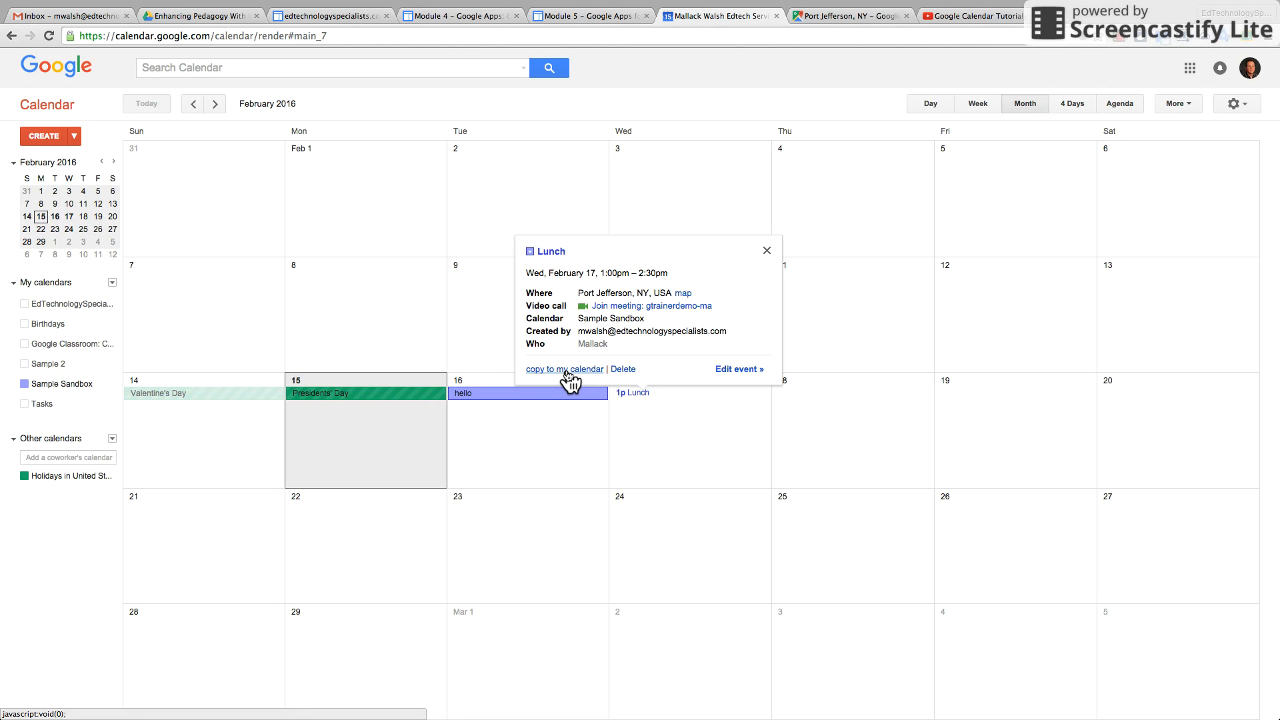
pyautogui.click(734, 467)
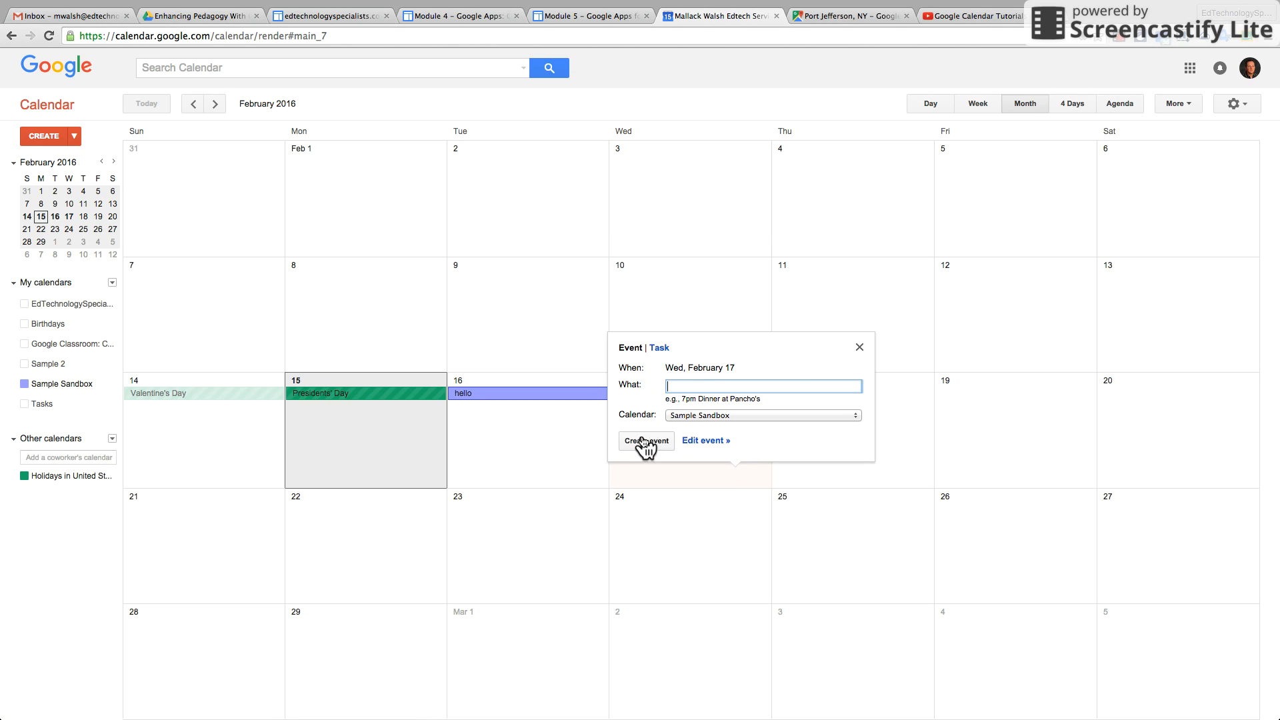
pyautogui.click(860, 347)
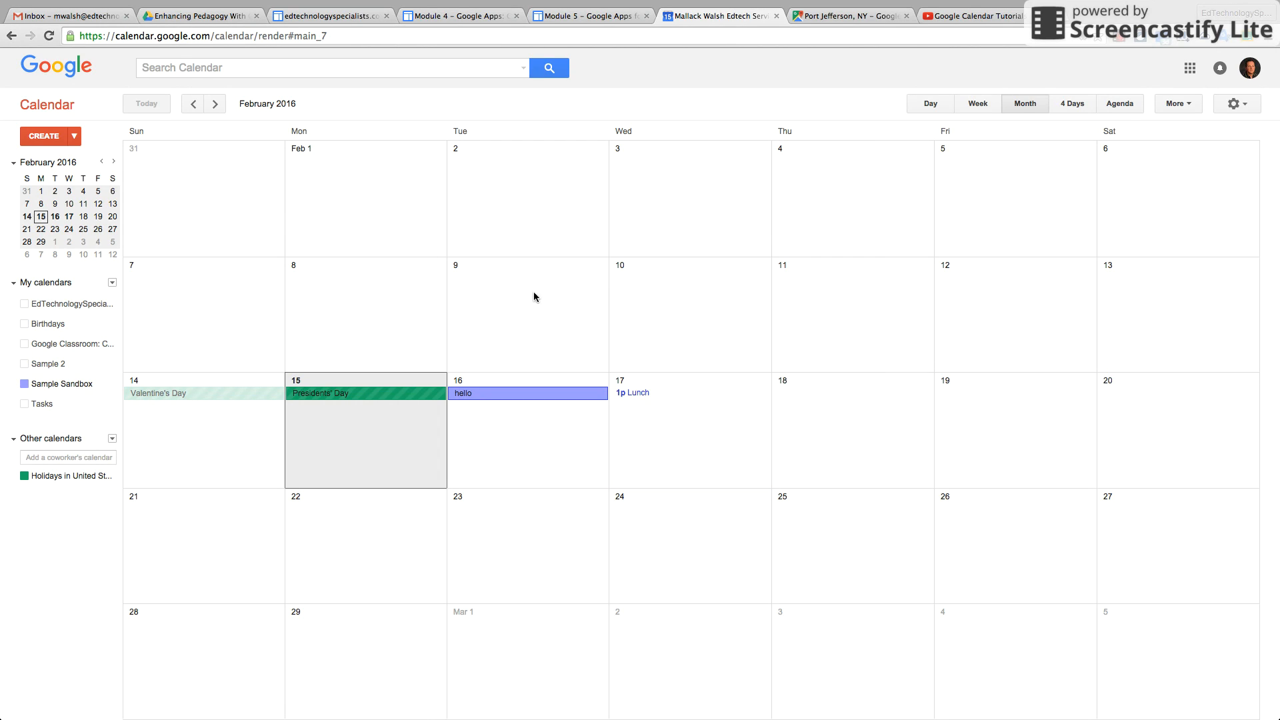
pyautogui.click(75, 137)
pyautogui.click(741, 296)
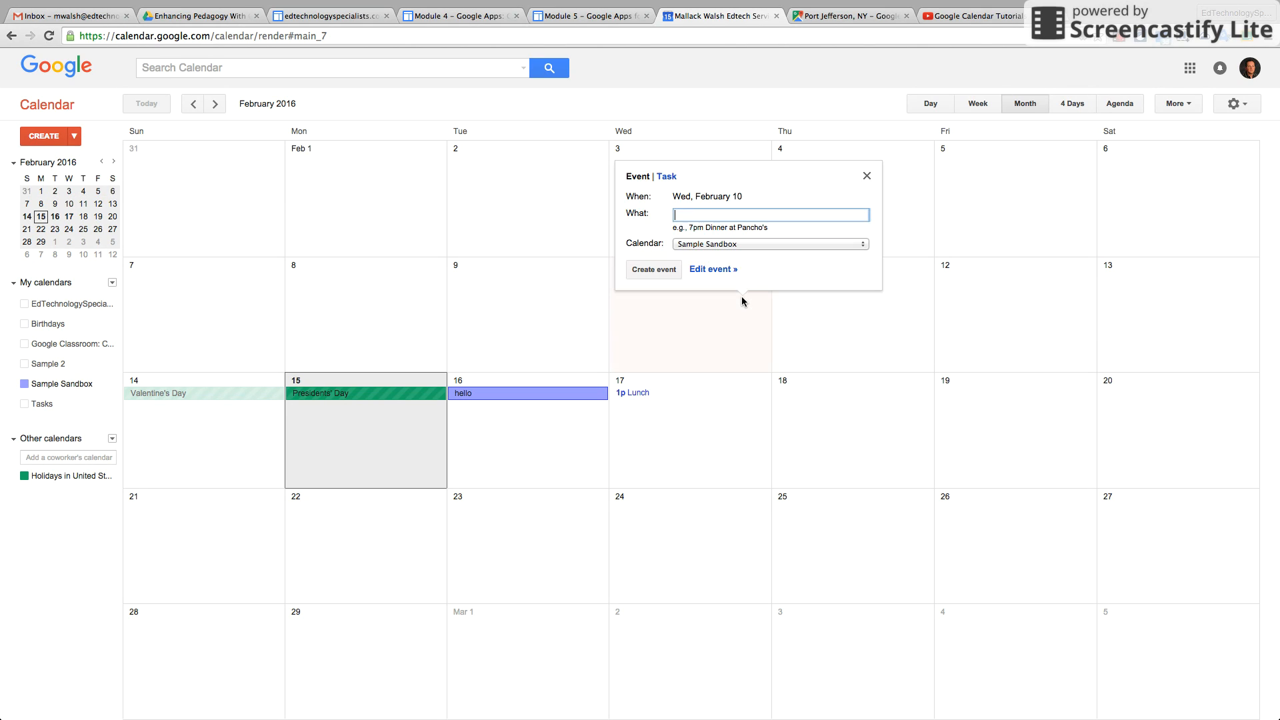
pyautogui.click(867, 178)
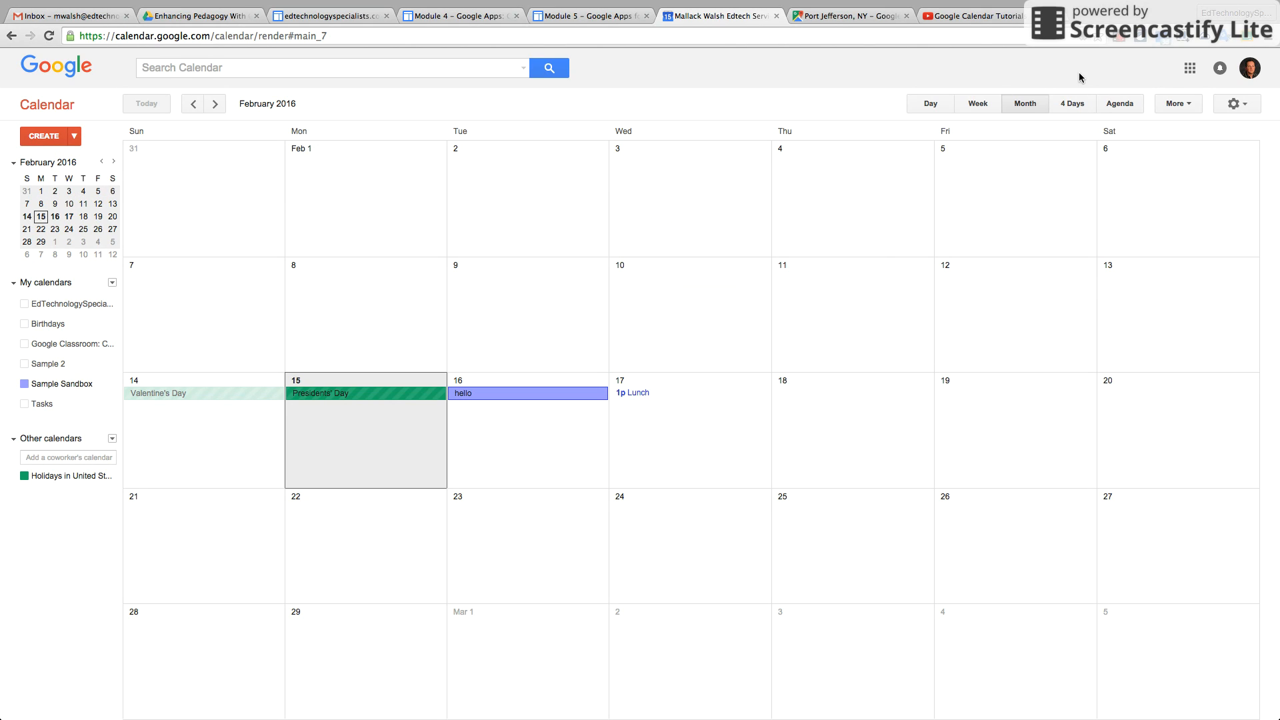
pyautogui.click(1120, 45)
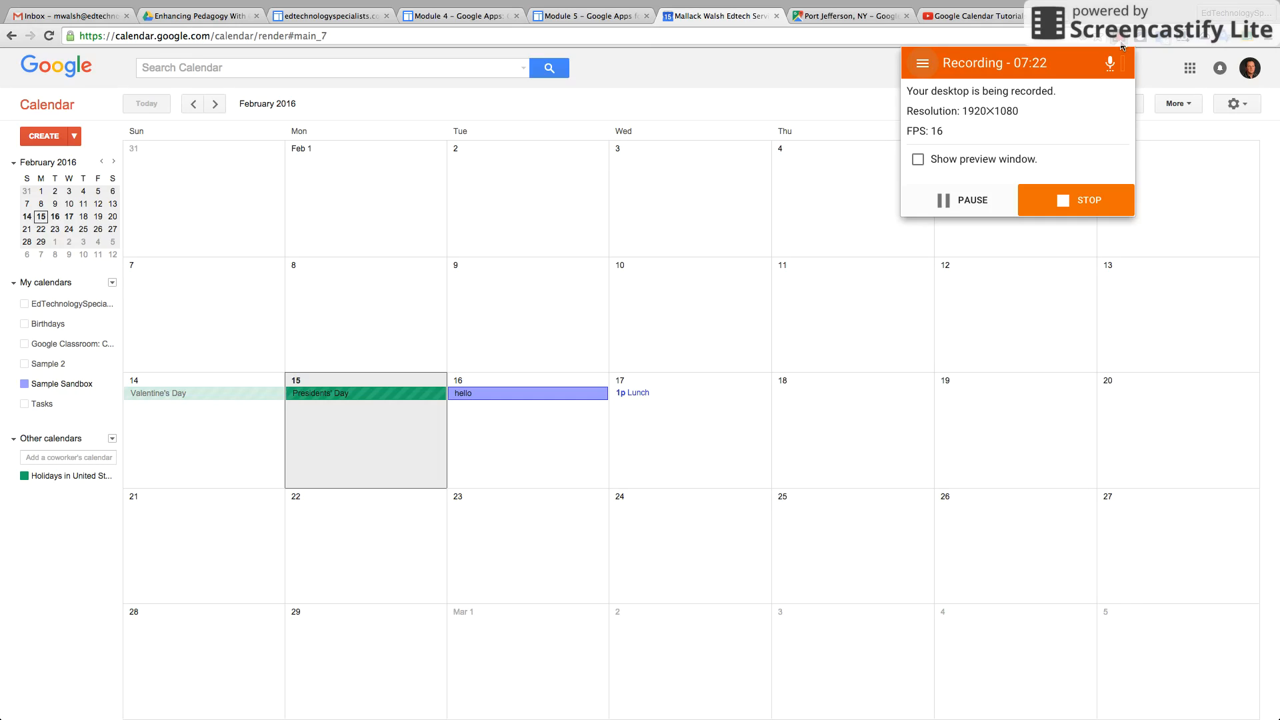